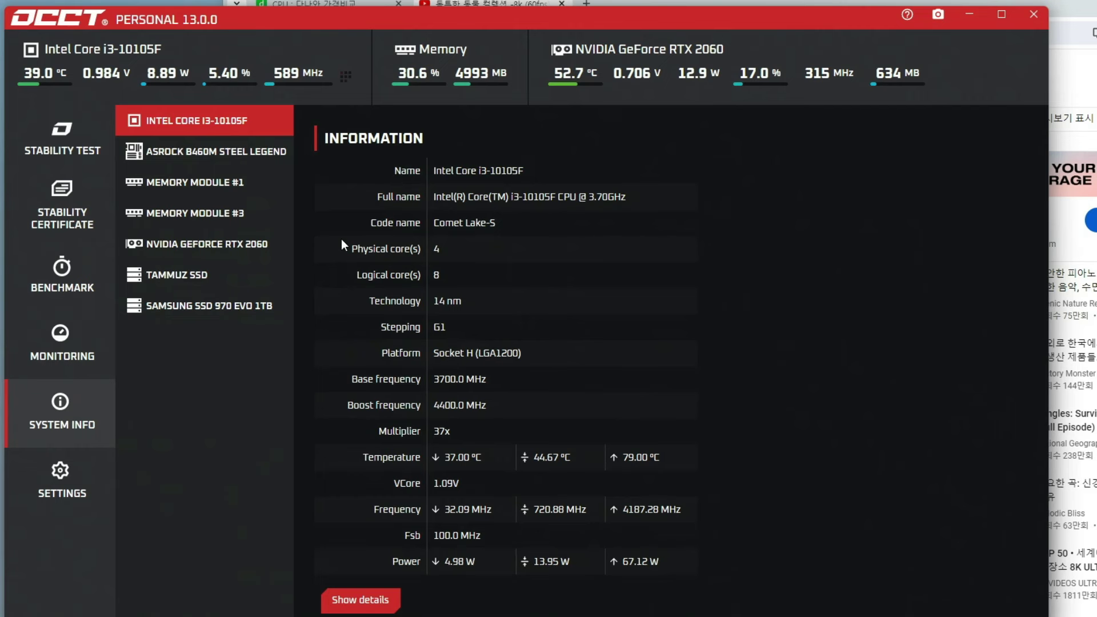
Review the system information for the ASRock B460M Steel Legend motherboard and memory modules #1 and #3
{"action": "left_click", "coordinate": [232, 157]}
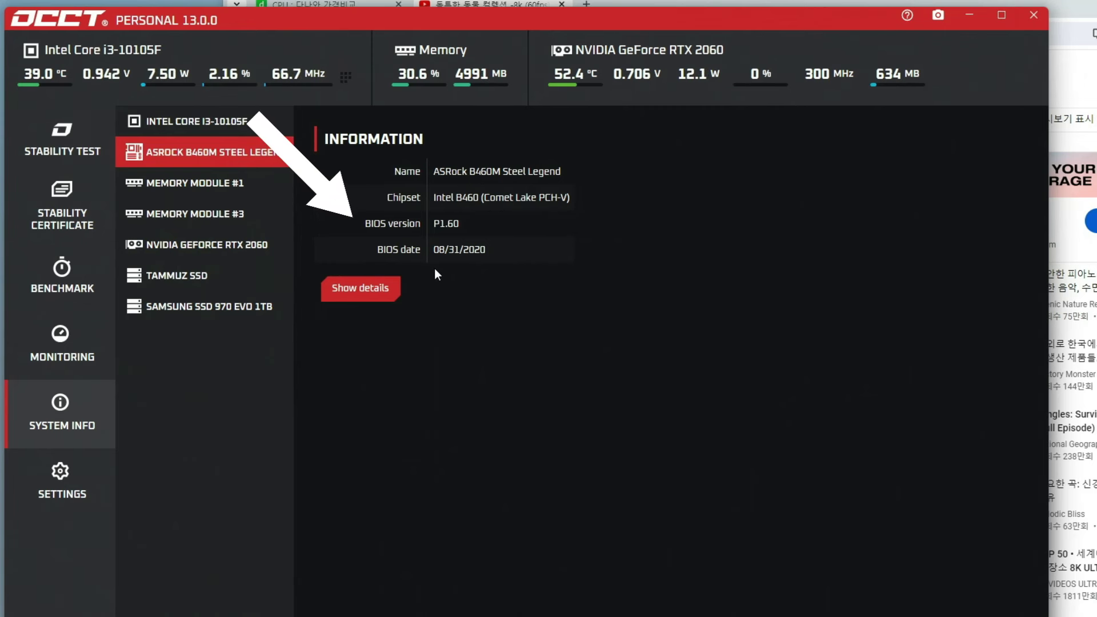
{"action": "left_click", "coordinate": [214, 188]}
{"action": "left_click", "coordinate": [208, 222]}
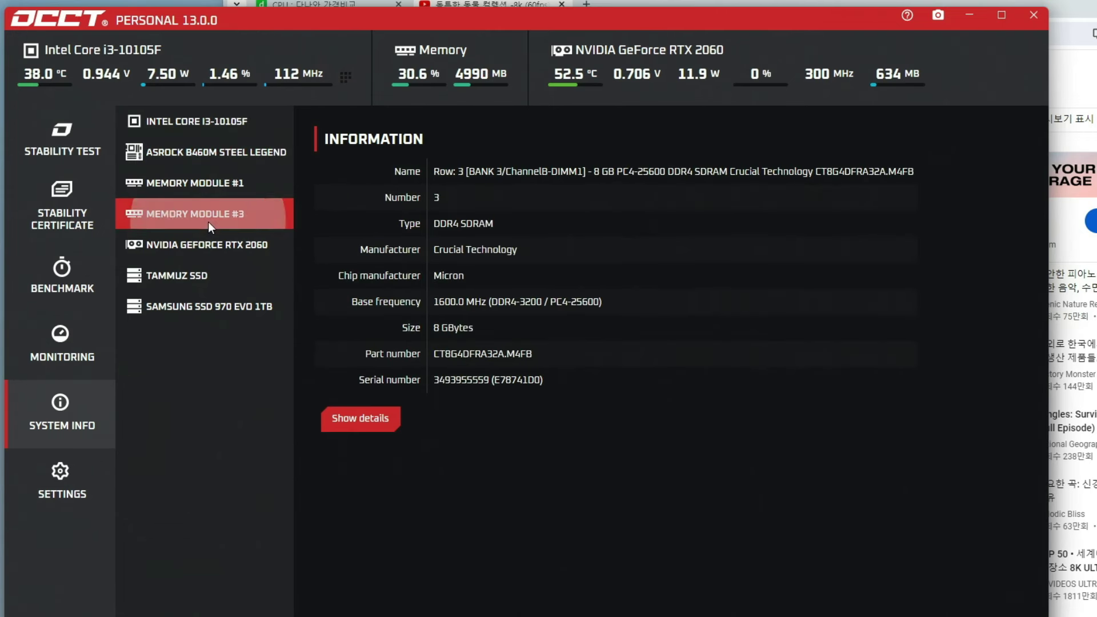
{"action": "left_click", "coordinate": [218, 194]}
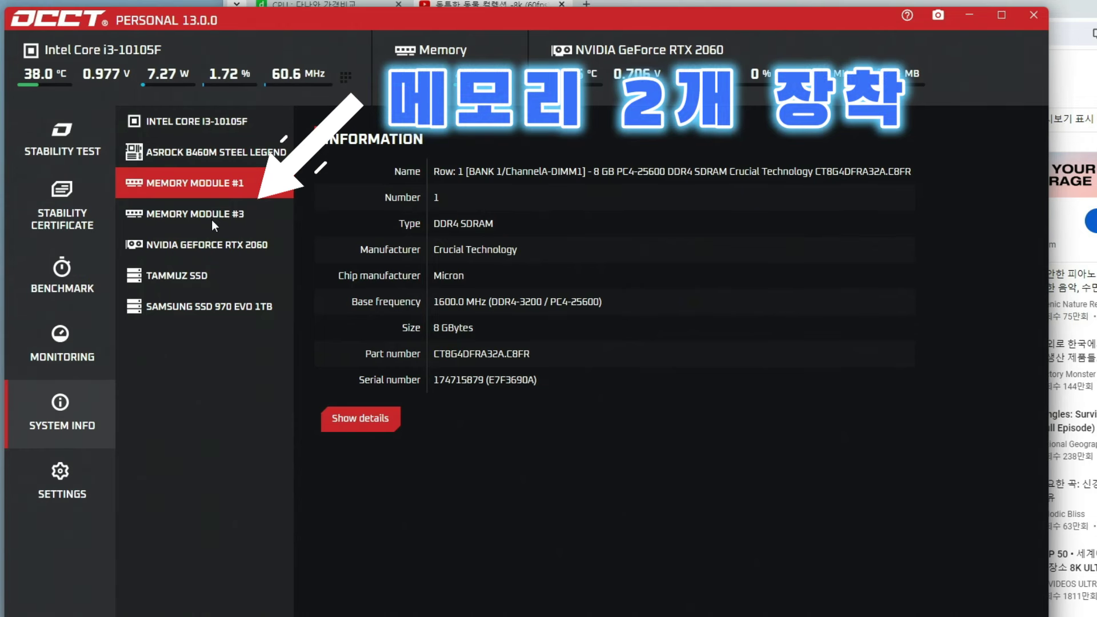
{"action": "left_click", "coordinate": [211, 217]}
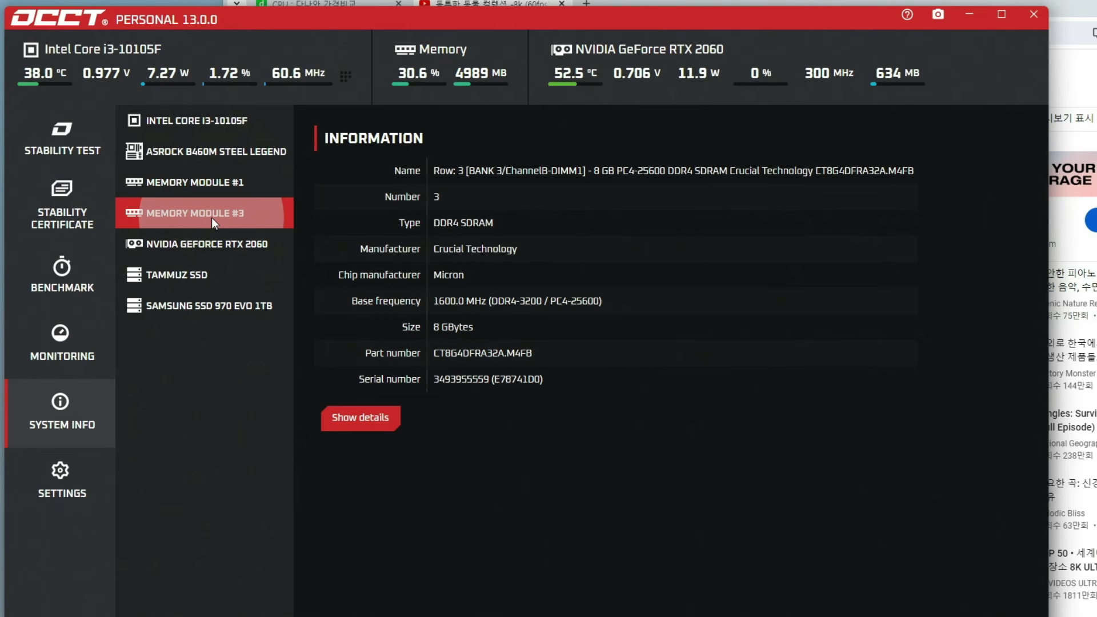
Review the system information for the NVIDIA GeForce RTX 2060, the TAMMUZ SSD and the Samsung SSD 970 EVO 1TB
{"action": "left_click", "coordinate": [214, 249]}
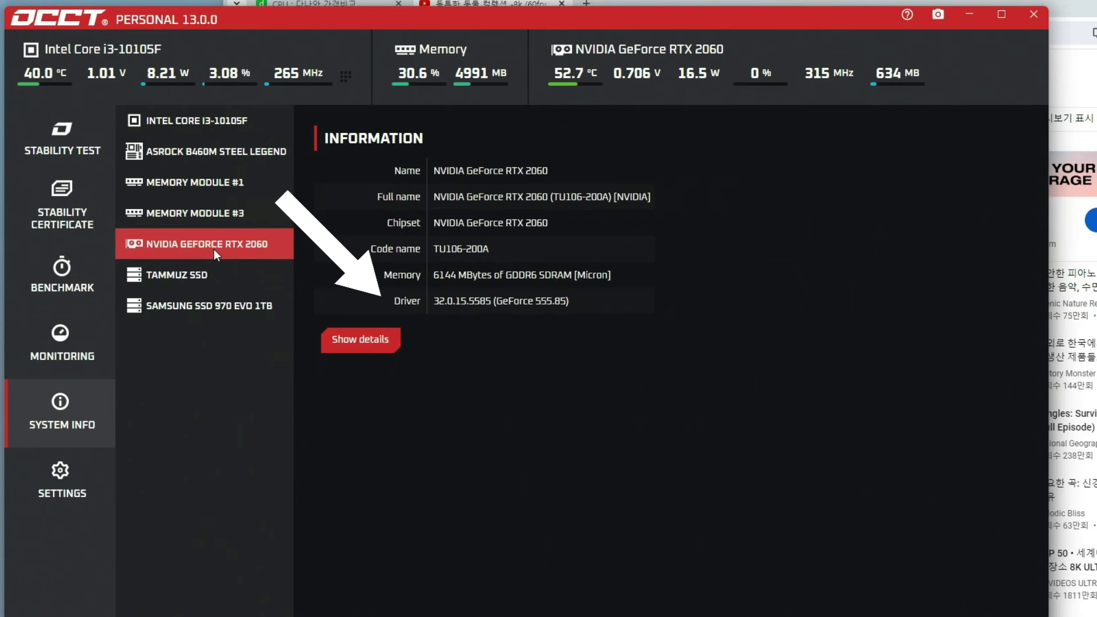
{"action": "left_click", "coordinate": [207, 280]}
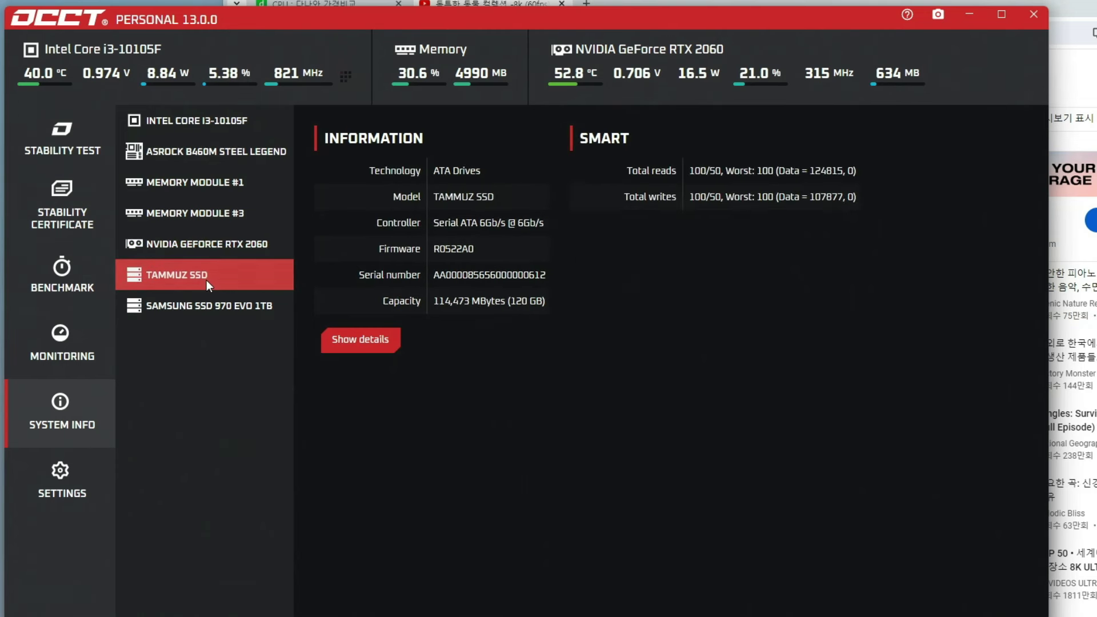
{"action": "left_click", "coordinate": [238, 310]}
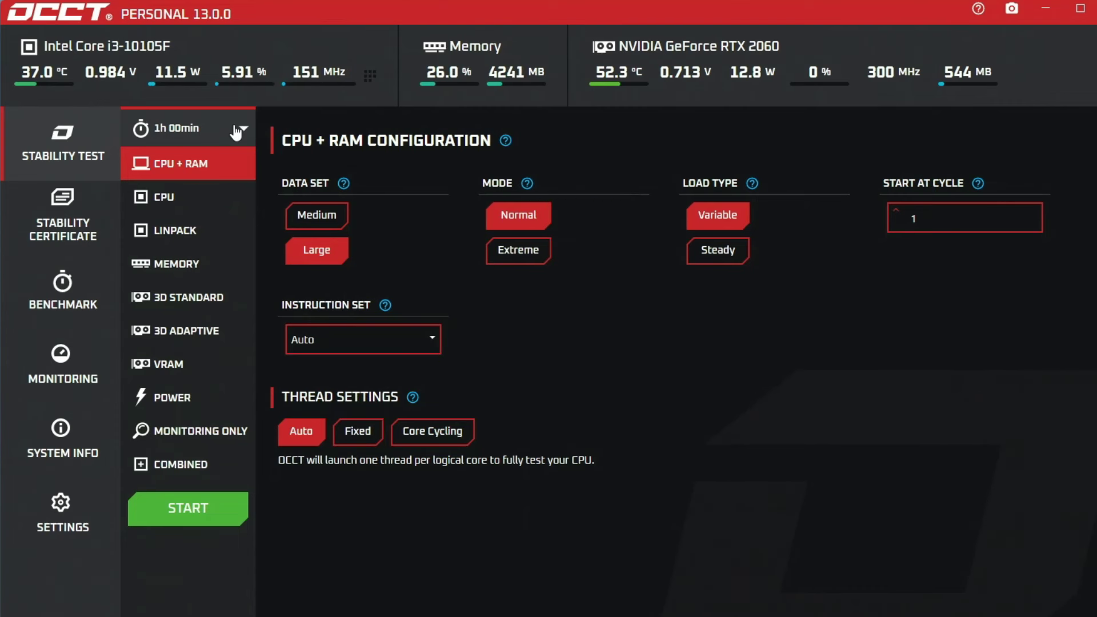
Turn the infinite test duration on and off again, and set the stability test duration to 0 hours 20 minutes
{"action": "left_click", "coordinate": [235, 131]}
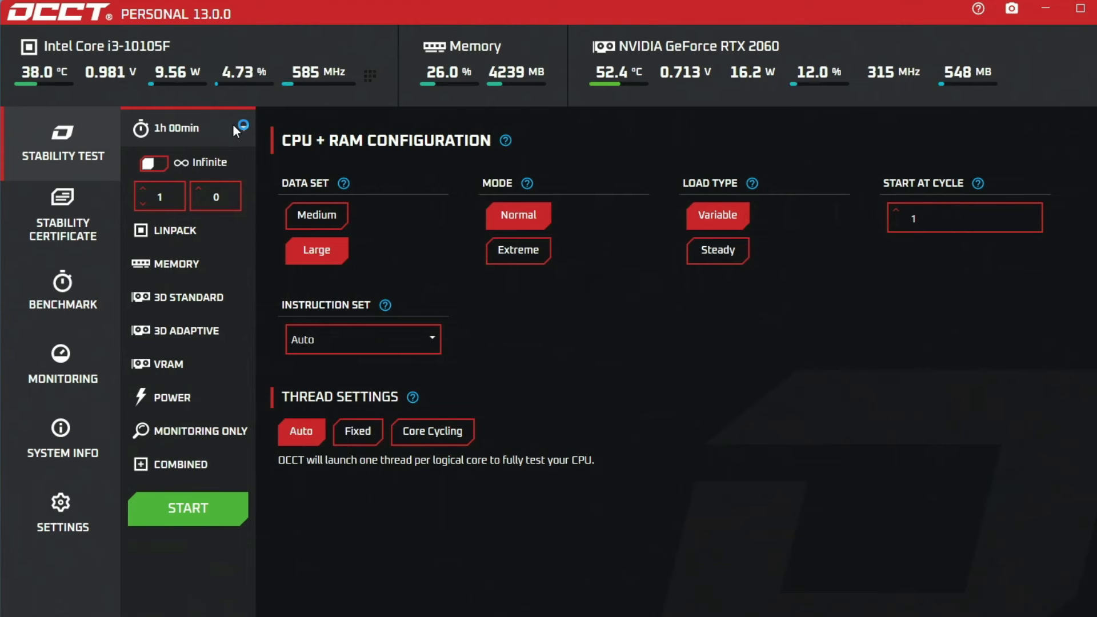
{"action": "left_click", "coordinate": [163, 165]}
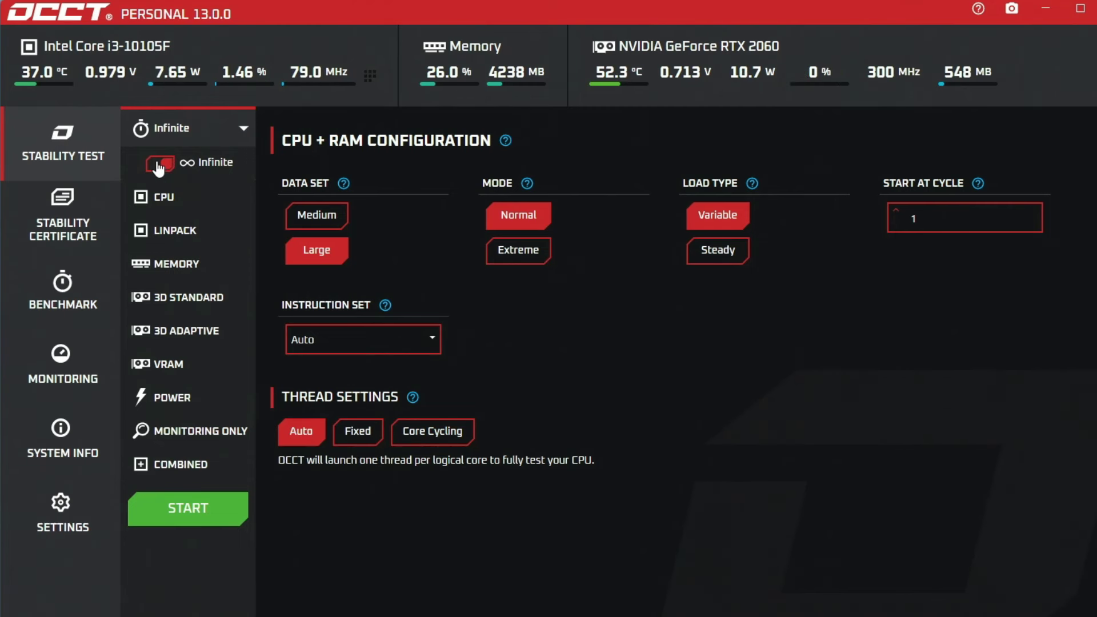
{"action": "left_click", "coordinate": [159, 166]}
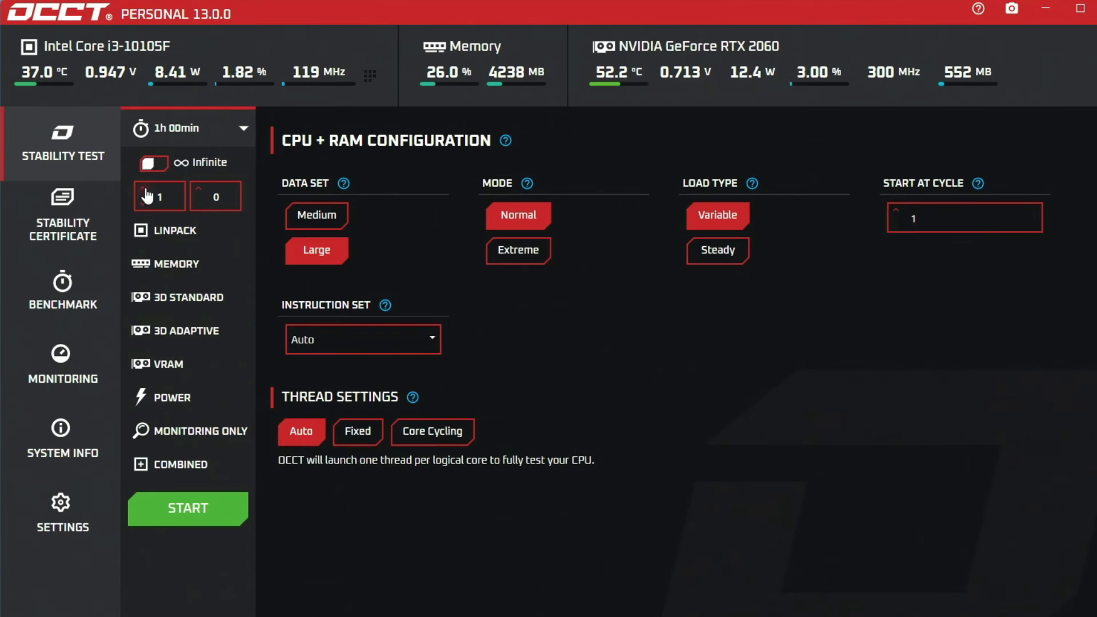
{"action": "scroll", "coordinate": [146, 200], "scroll_direction": "up", "scroll_amount": 1}
{"action": "scroll", "coordinate": [146, 200], "scroll_direction": "down", "scroll_amount": 2}
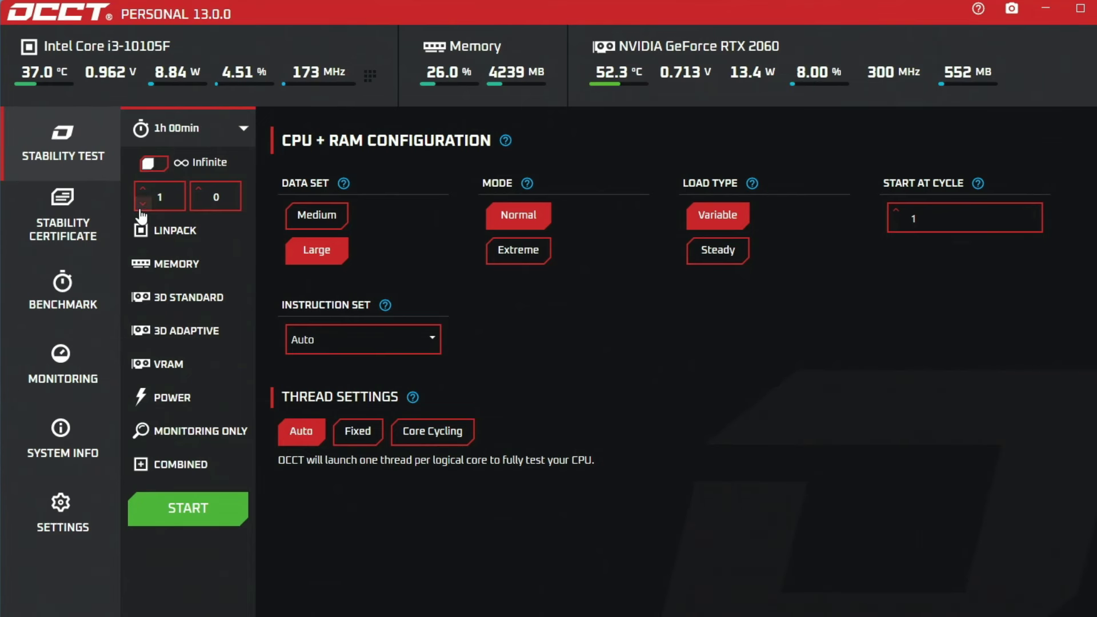
{"action": "double_click", "coordinate": [213, 197]}
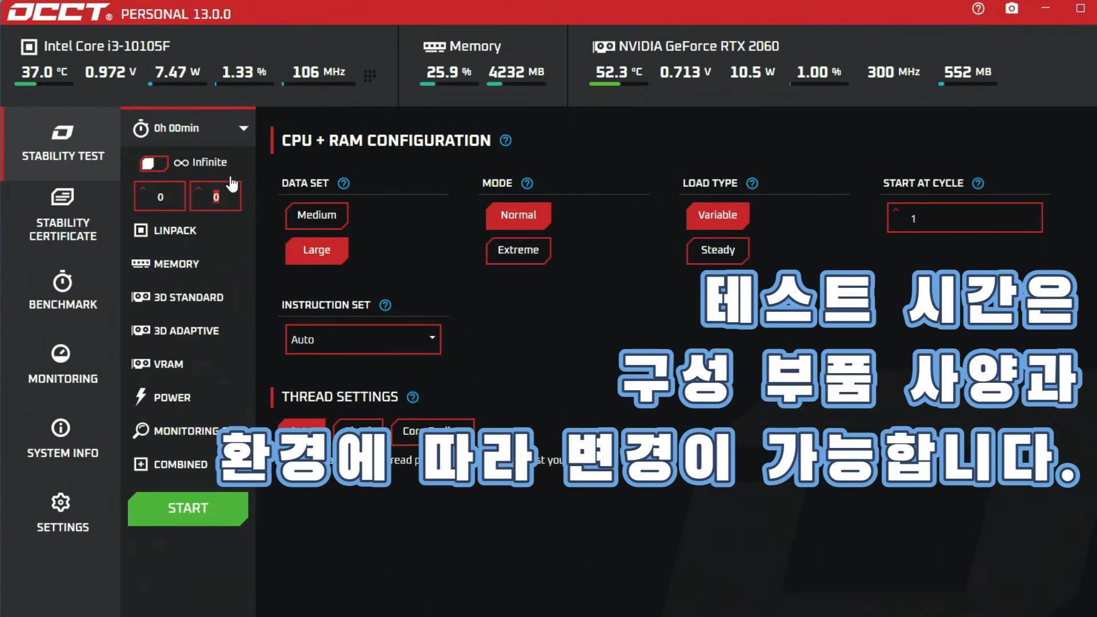
{"action": "type", "text": "20"}
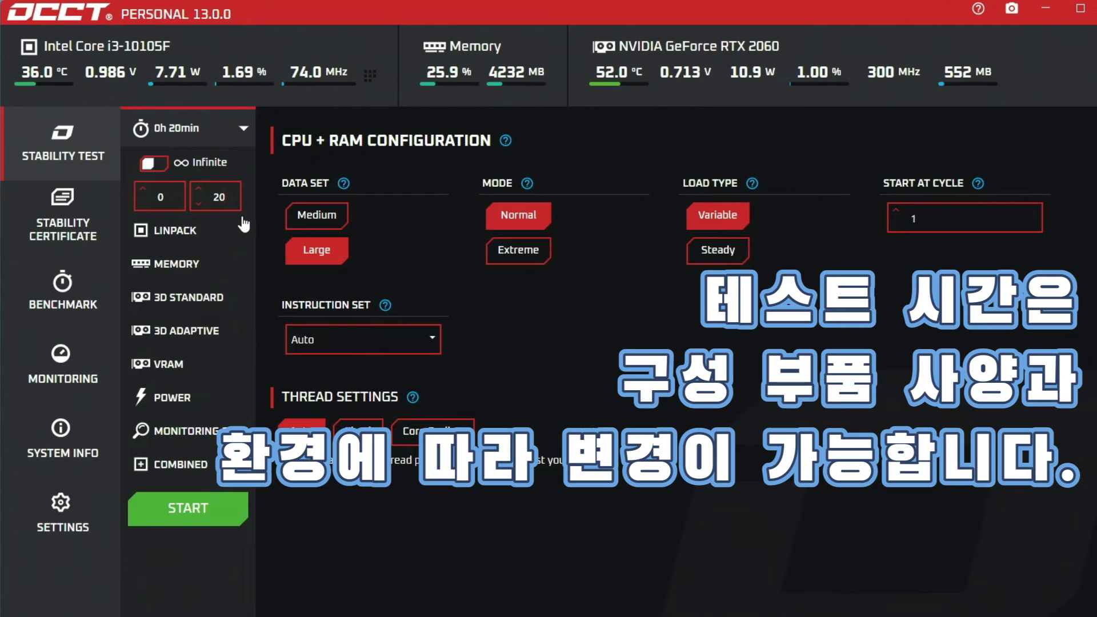
{"action": "left_click", "coordinate": [230, 141]}
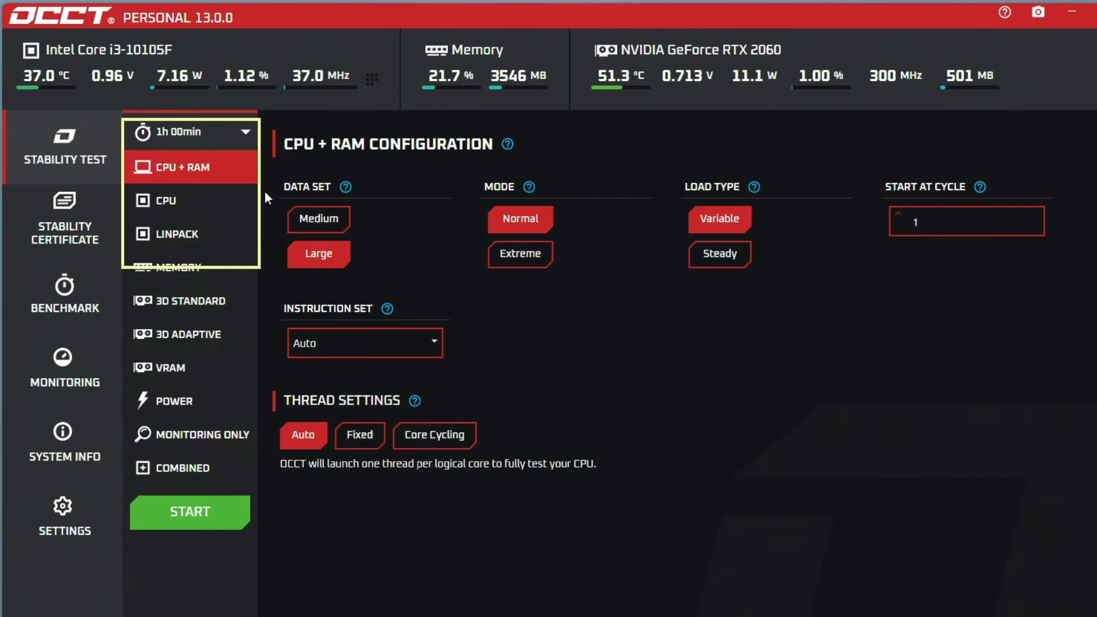
Review the CPU and Linpack configurations, and start the CPU stability test with Normal mode, Variable load and Auto threads
{"action": "left_click", "coordinate": [176, 201]}
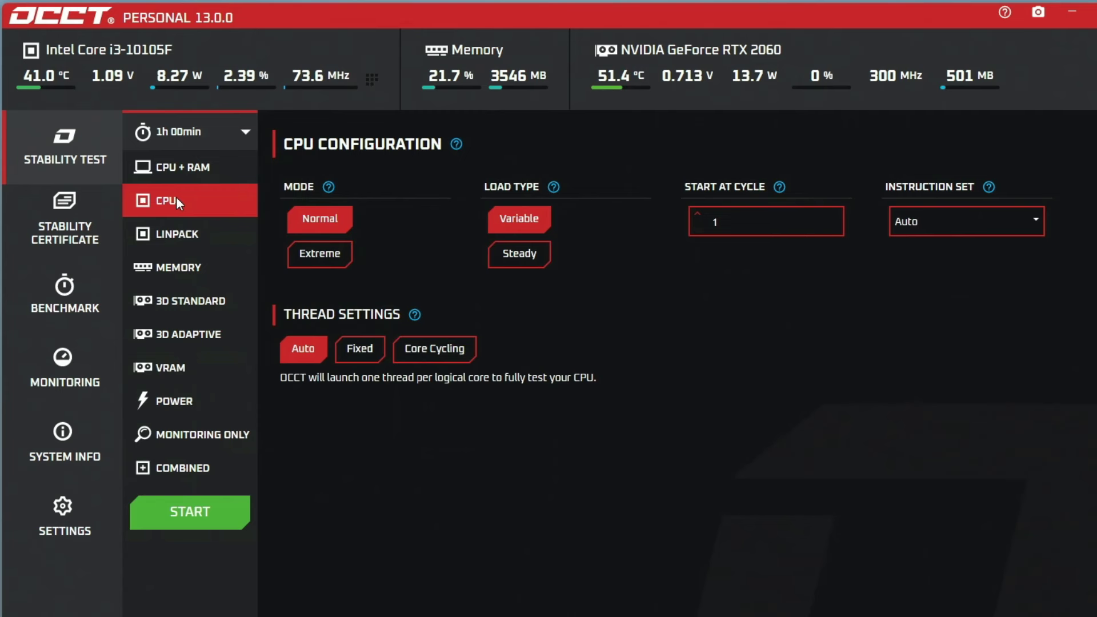
{"action": "left_click", "coordinate": [177, 234]}
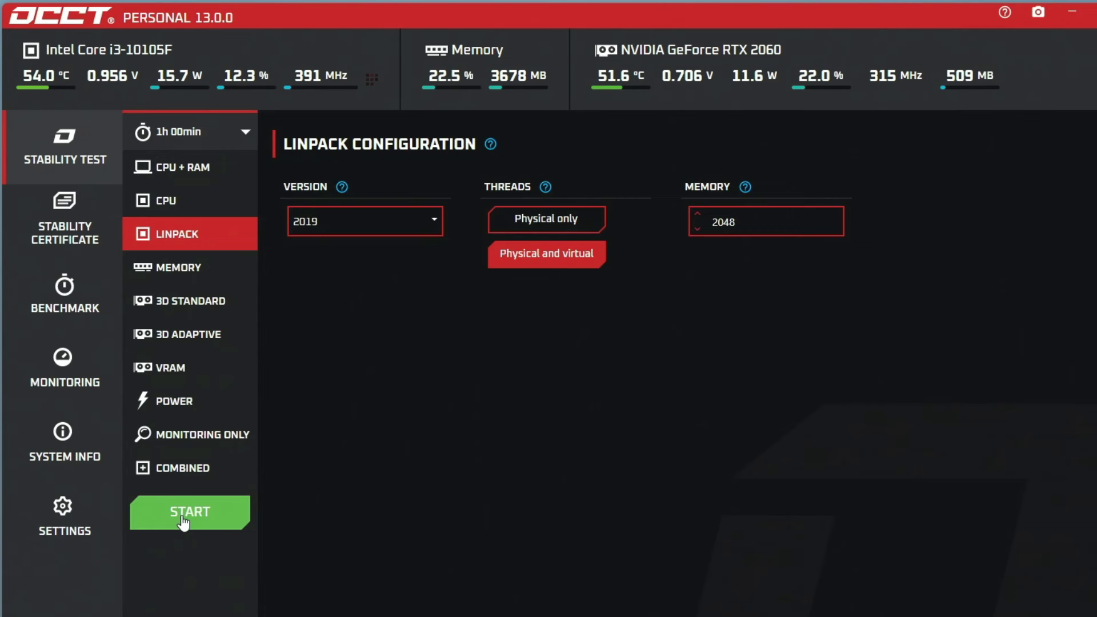
{"action": "left_click", "coordinate": [176, 198]}
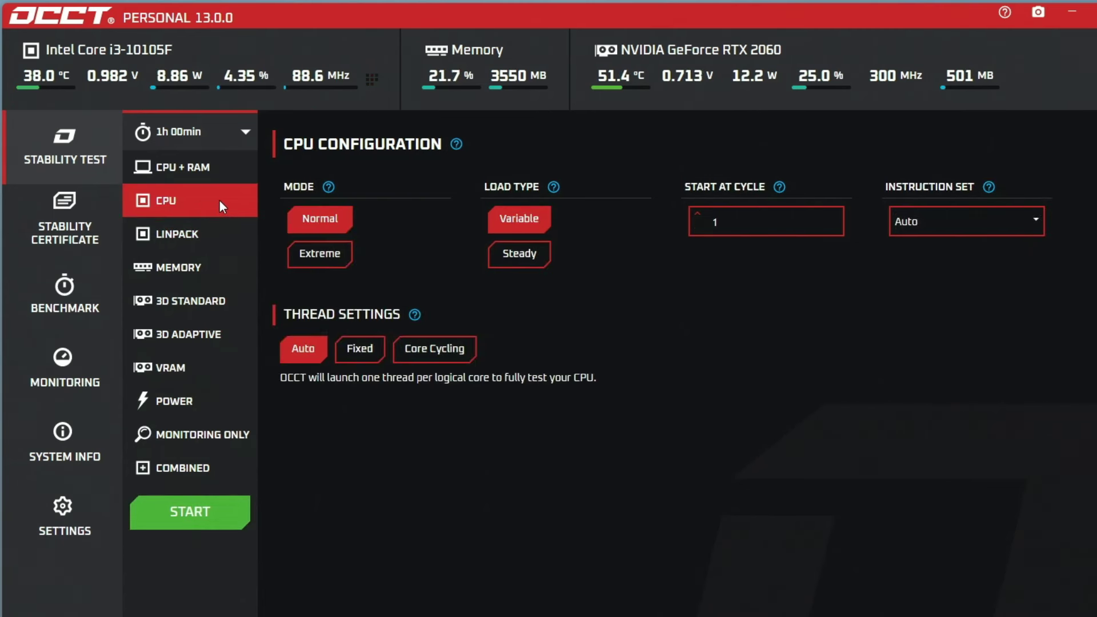
{"action": "left_click", "coordinate": [207, 518]}
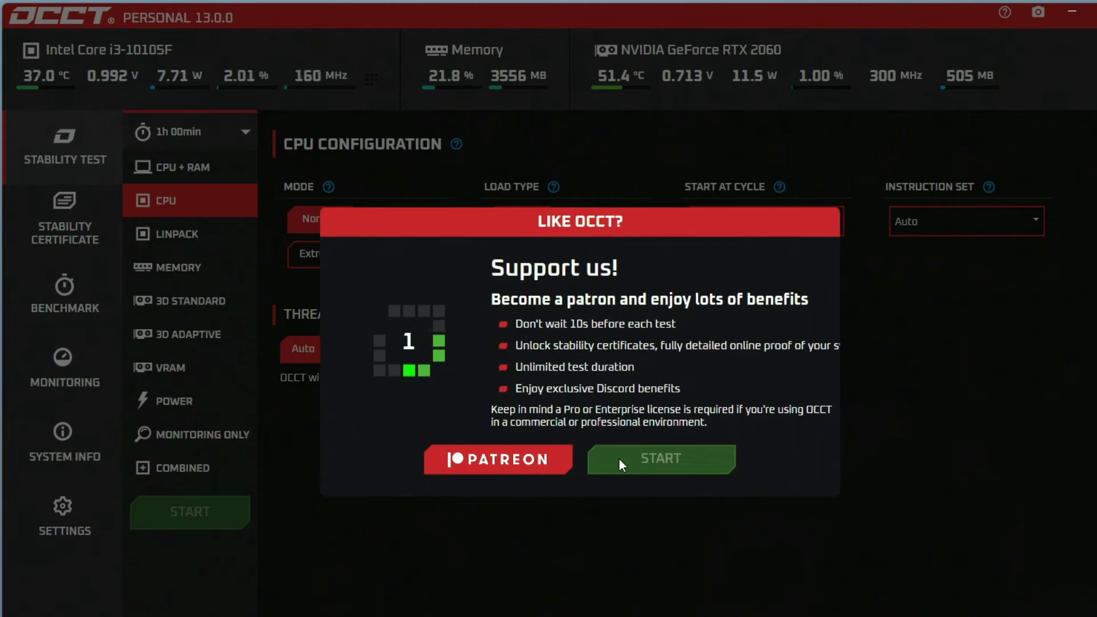
{"action": "left_click", "coordinate": [619, 458]}
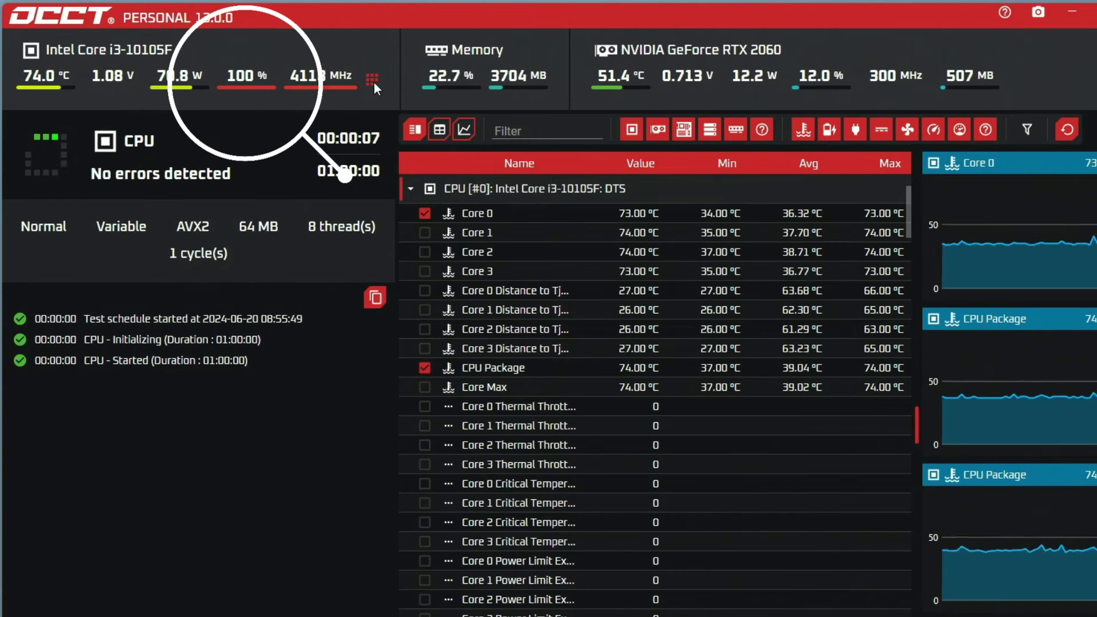
Examine the CPU's temperature, package power, total usage and frequency read-outs while the CPU test runs
{"action": "mouse_move", "coordinate": [57, 94]}
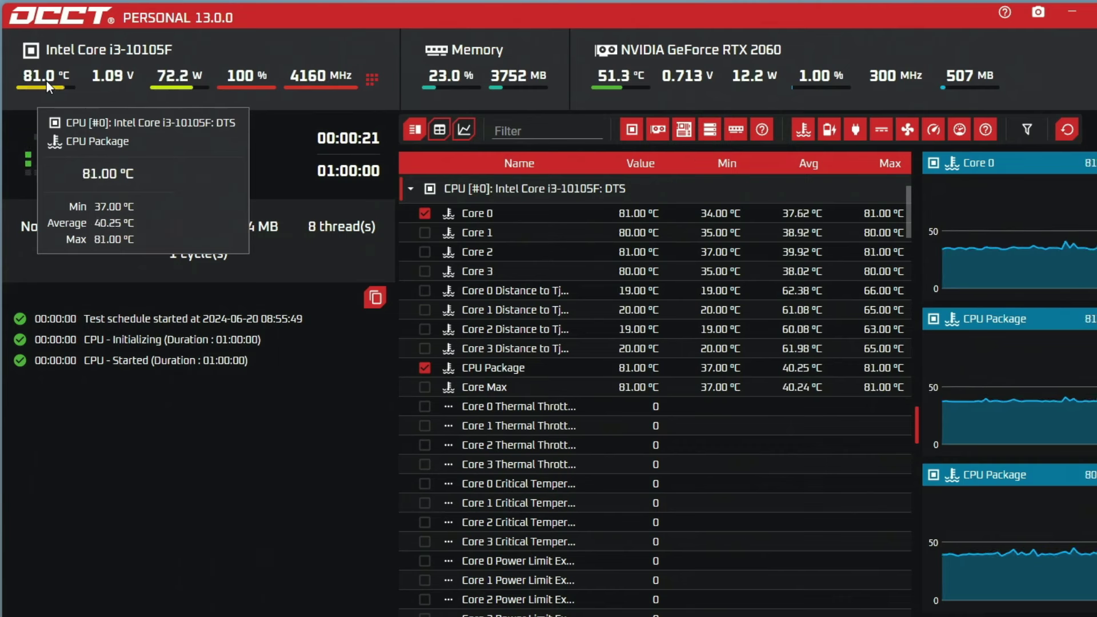
{"action": "mouse_move", "coordinate": [172, 81]}
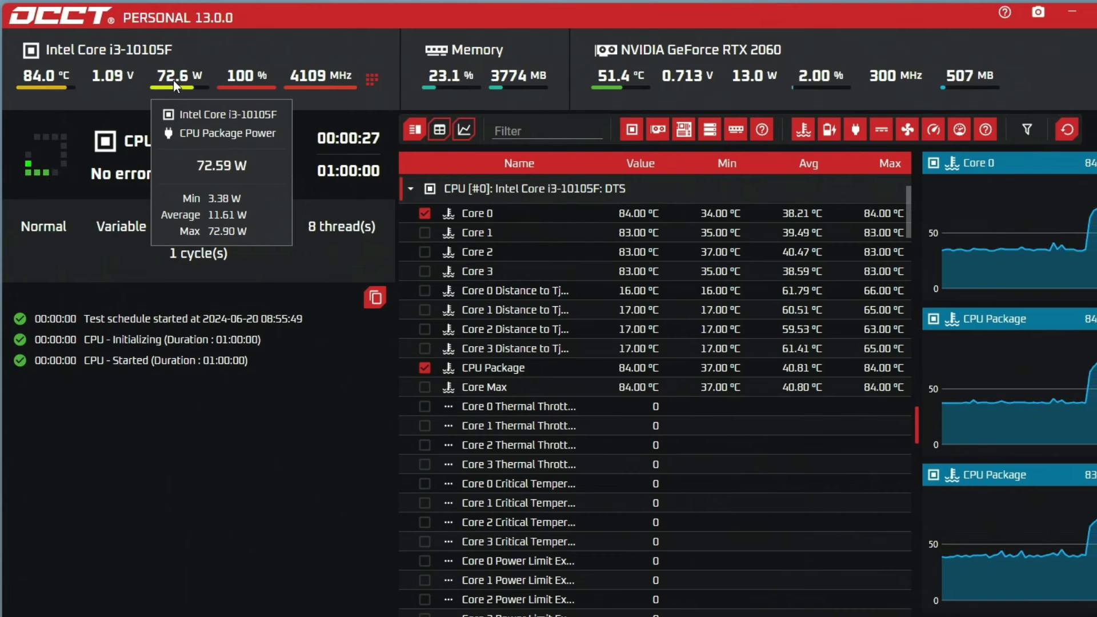
{"action": "mouse_move", "coordinate": [253, 83]}
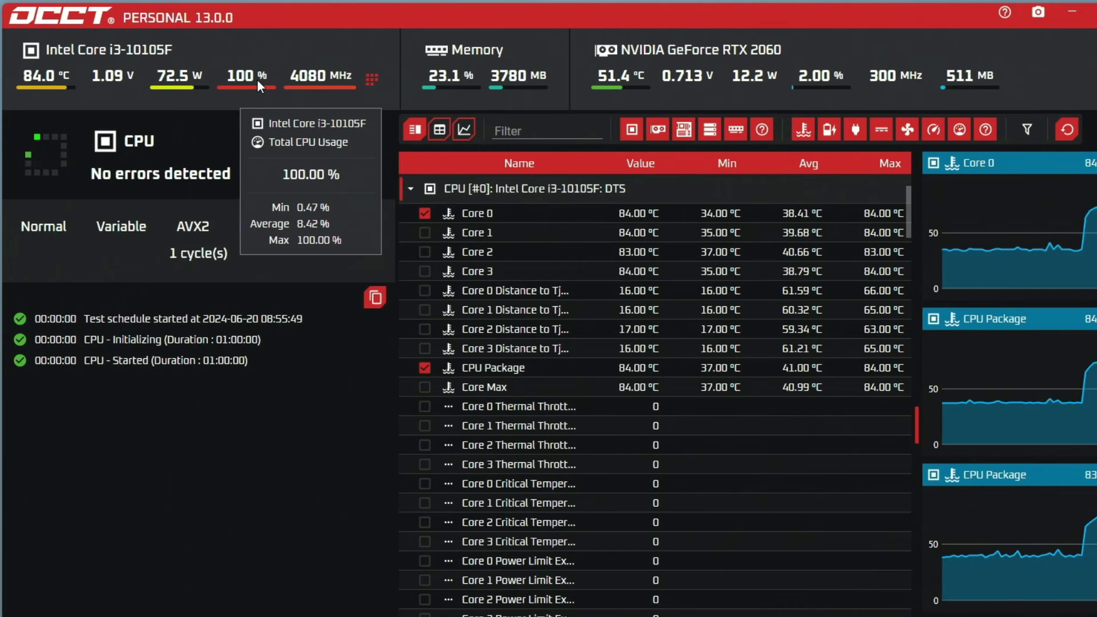
{"action": "mouse_move", "coordinate": [333, 82]}
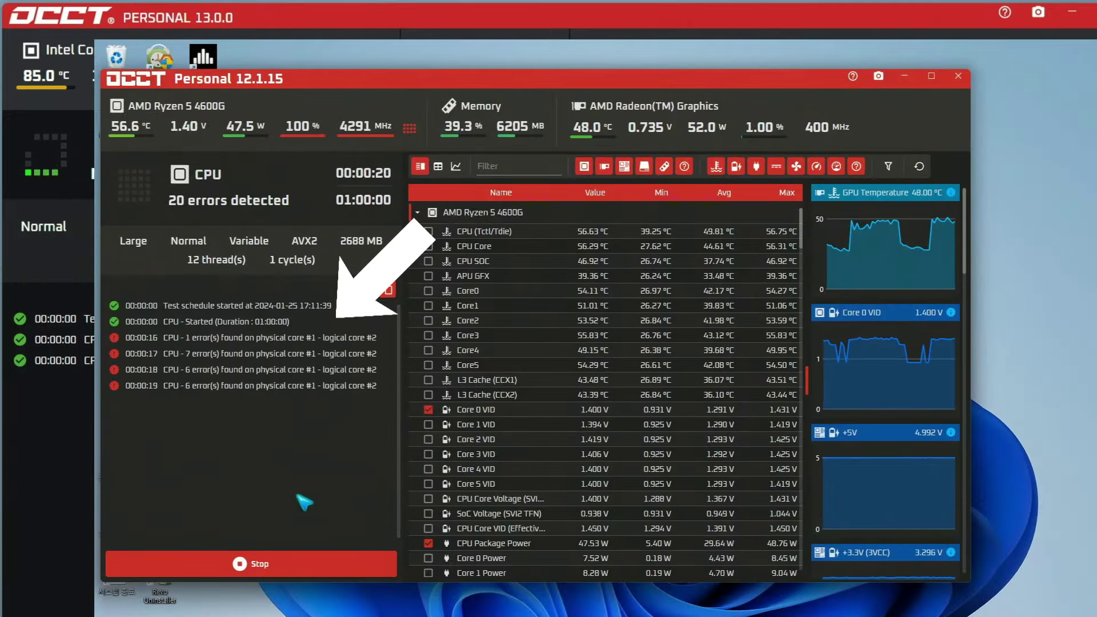
Stop the CPU test and start the Linpack test with version 2019, physical and virtual threads, and memory 2048
{"action": "left_click", "coordinate": [261, 564]}
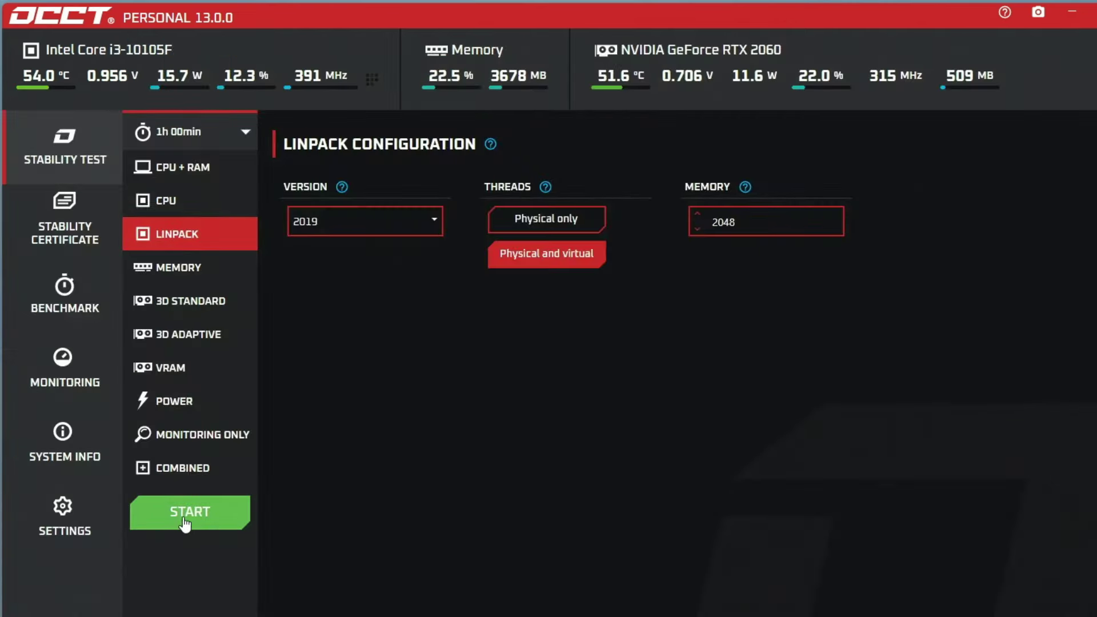
{"action": "left_click", "coordinate": [181, 514]}
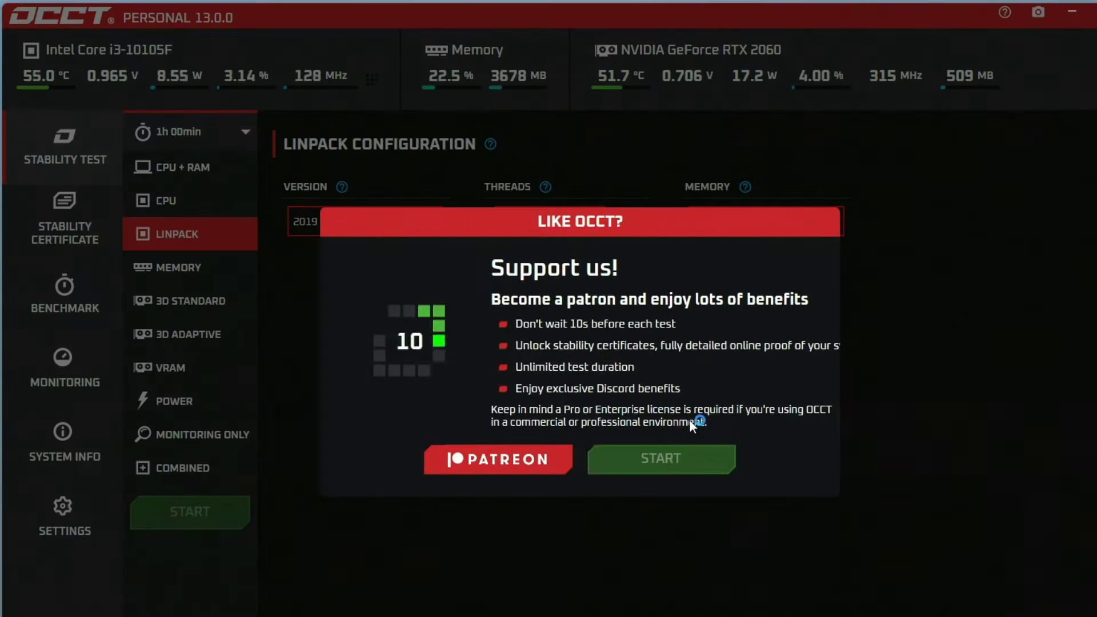
{"action": "left_click", "coordinate": [635, 465]}
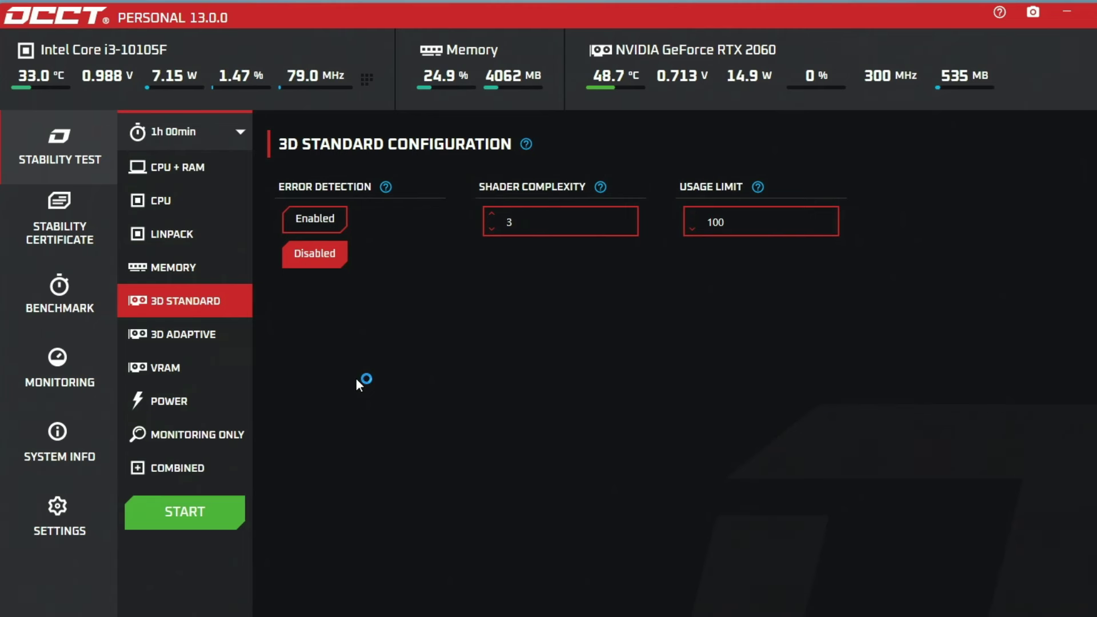
Review the 3D Adaptive and VRAM configurations, and start the 3D Standard test with error detection disabled, shader complexity 3 and usage limit 100
{"action": "left_click", "coordinate": [230, 337]}
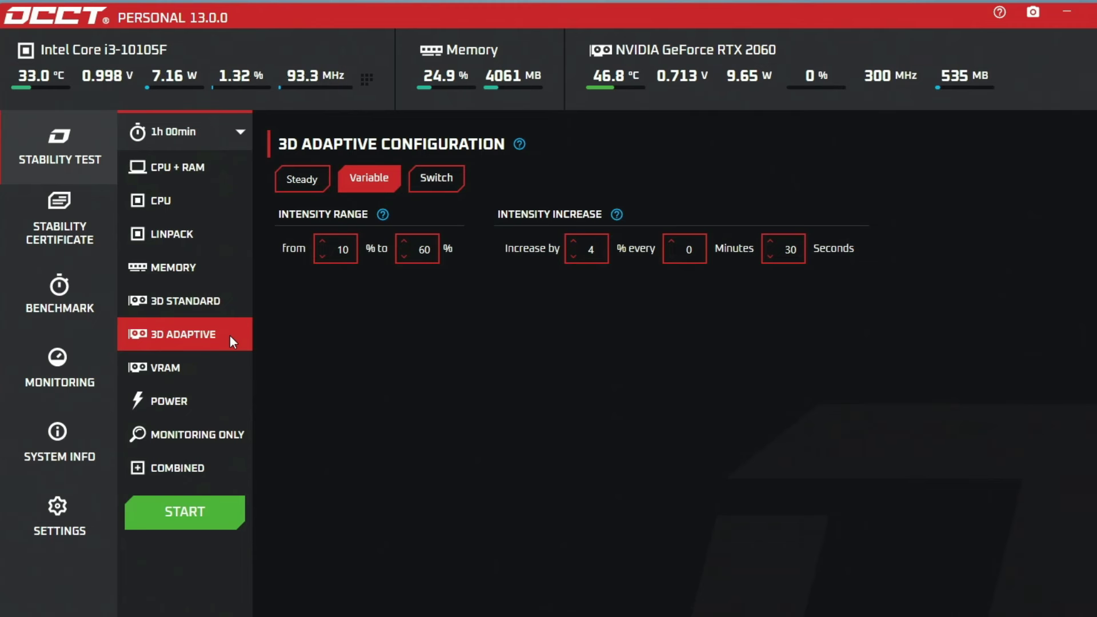
{"action": "left_click", "coordinate": [228, 366]}
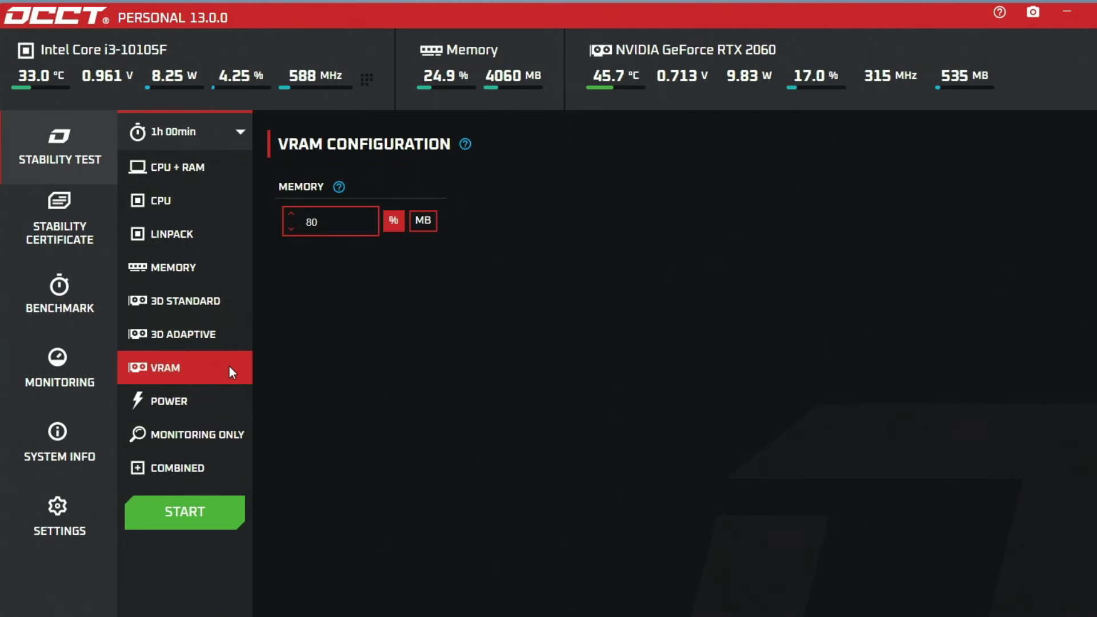
{"action": "left_click", "coordinate": [223, 302]}
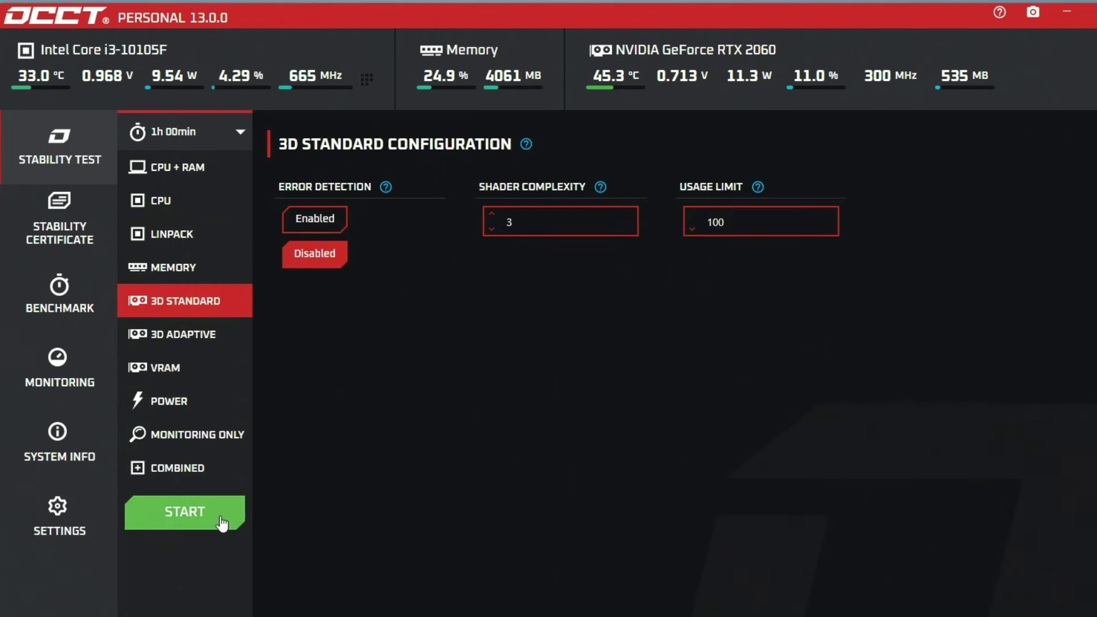
{"action": "left_click", "coordinate": [221, 517]}
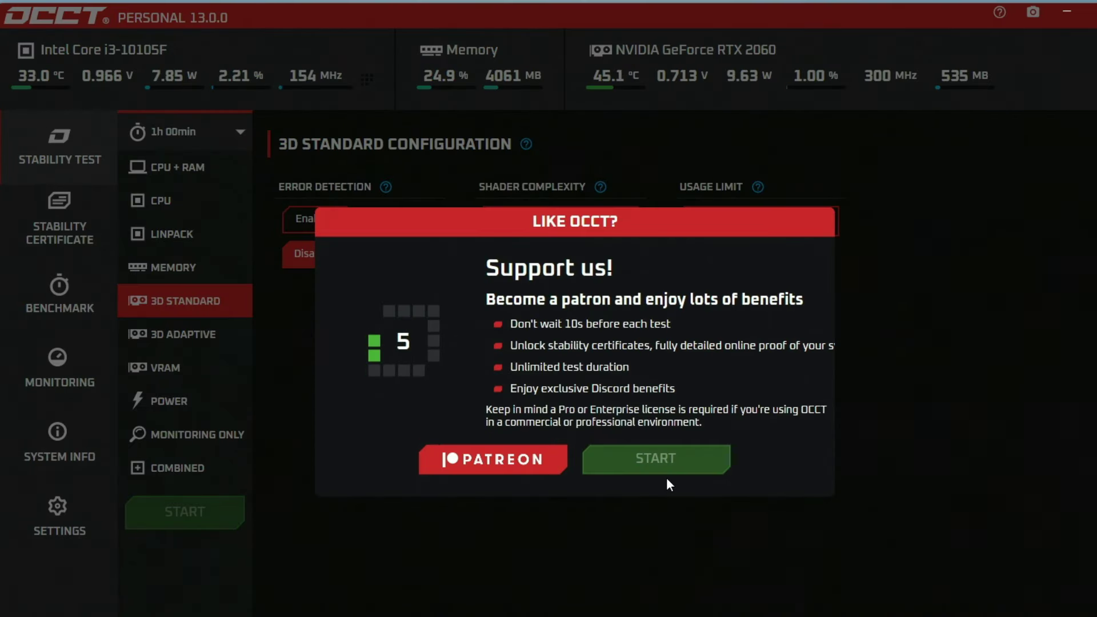
{"action": "left_click", "coordinate": [667, 461]}
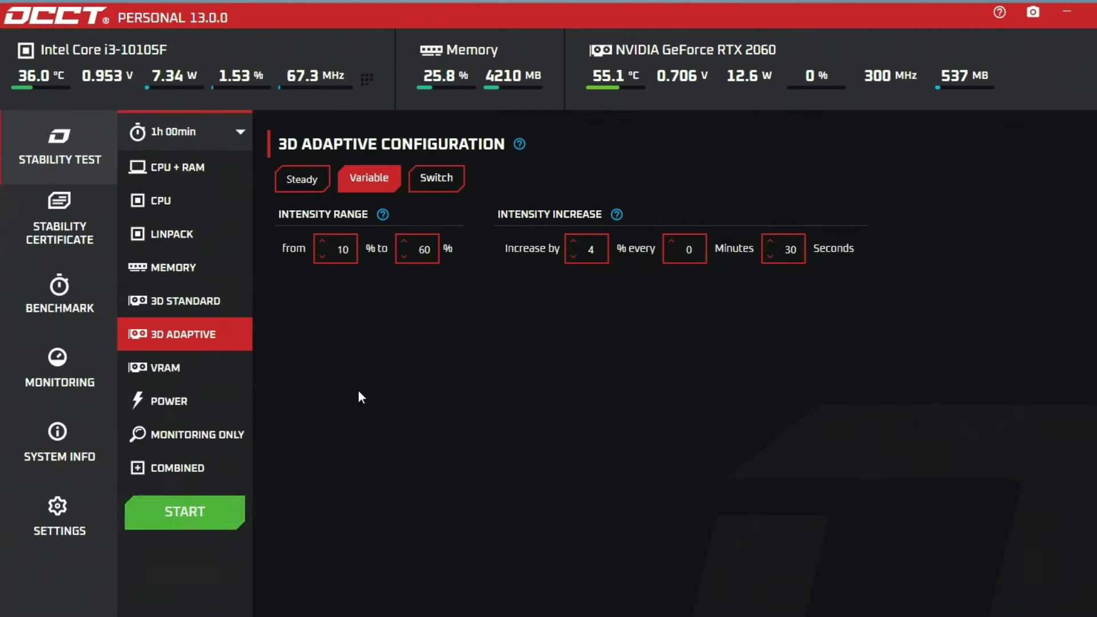
Run the 3D Adaptive test in Variable mode from 10% to 60% intensity, and the VRAM test with 80% memory
{"action": "left_click", "coordinate": [211, 519]}
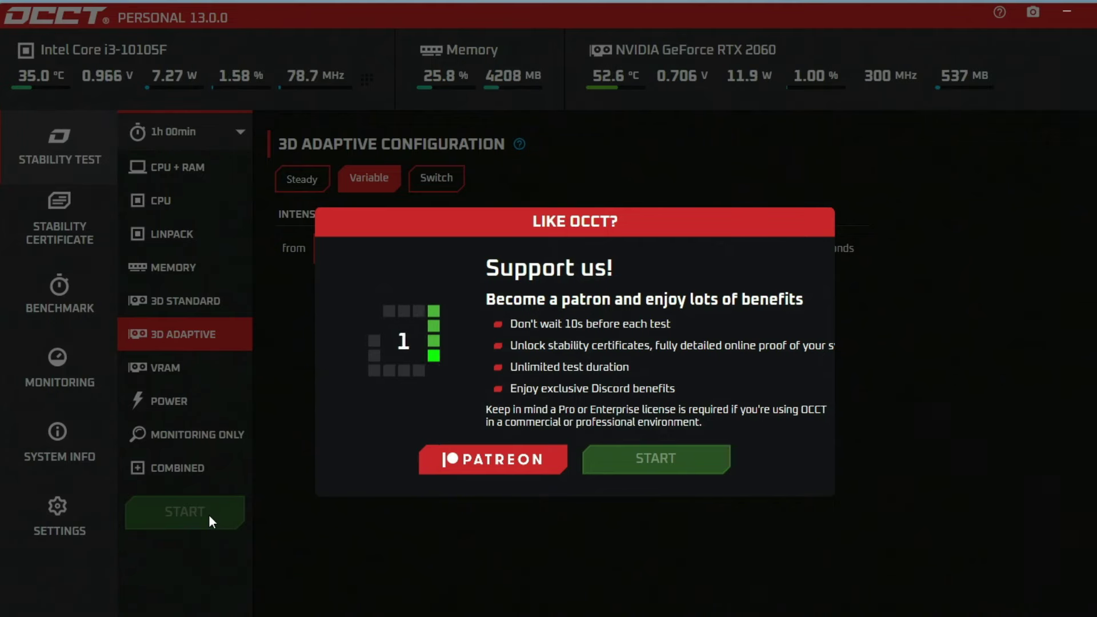
{"action": "left_click", "coordinate": [648, 464]}
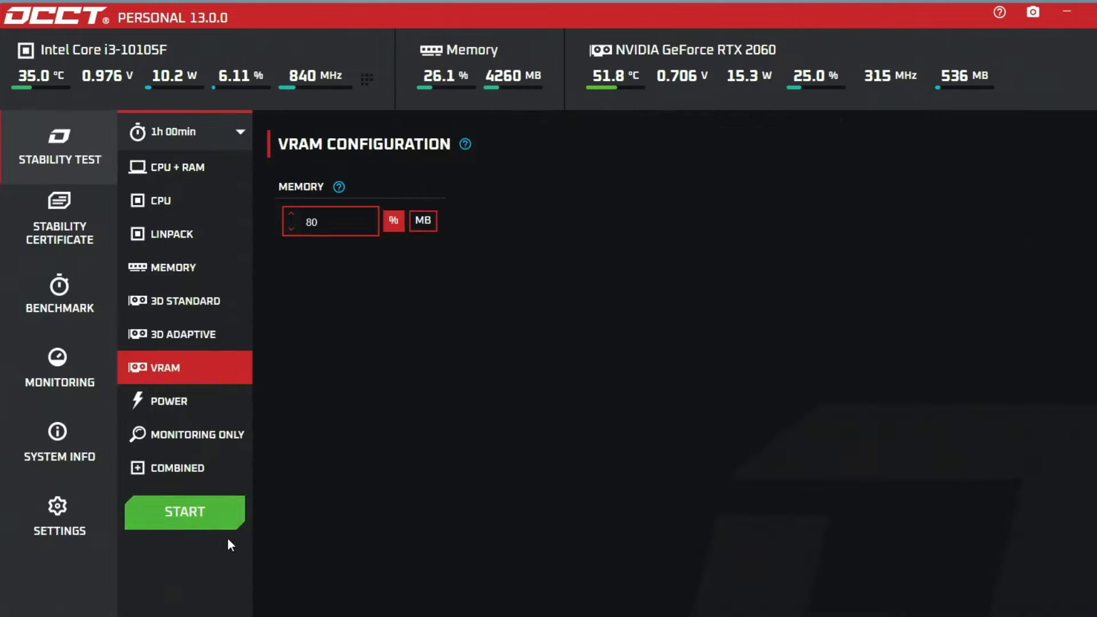
{"action": "left_click", "coordinate": [223, 517]}
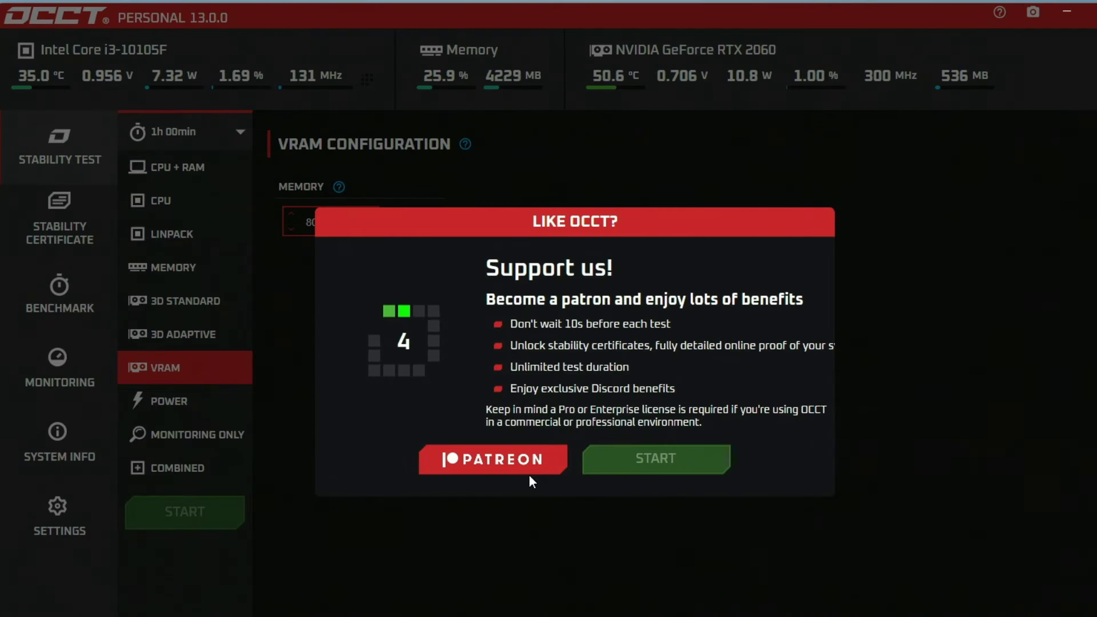
{"action": "left_click", "coordinate": [653, 461]}
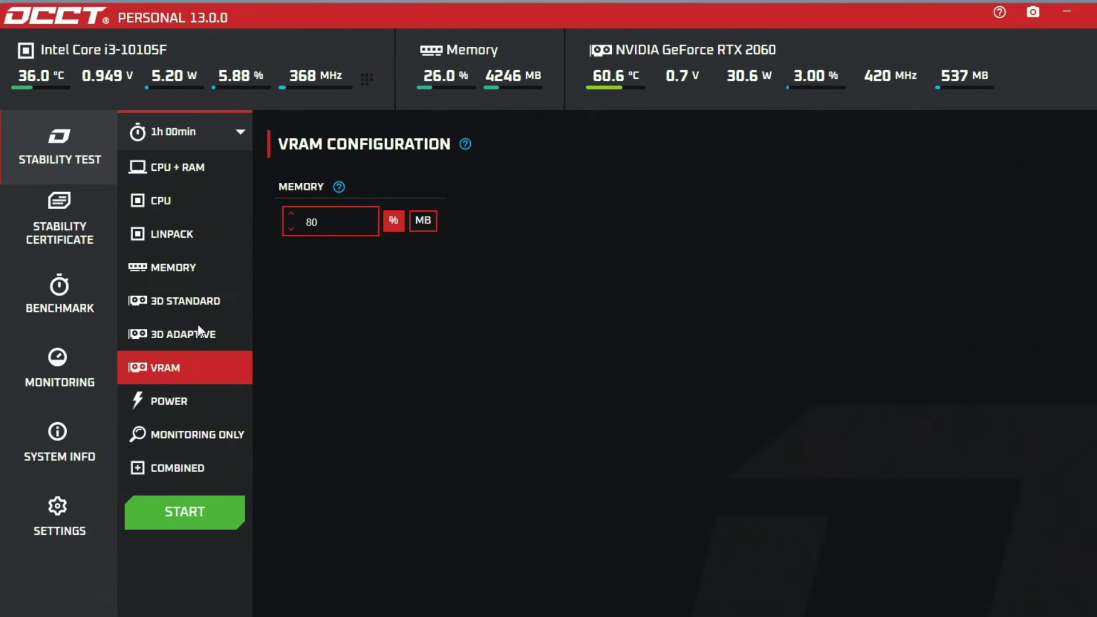
Try a shader complexity of 6 in the 3D Standard test configuration
{"action": "left_click", "coordinate": [193, 299]}
{"action": "left_click", "coordinate": [183, 336]}
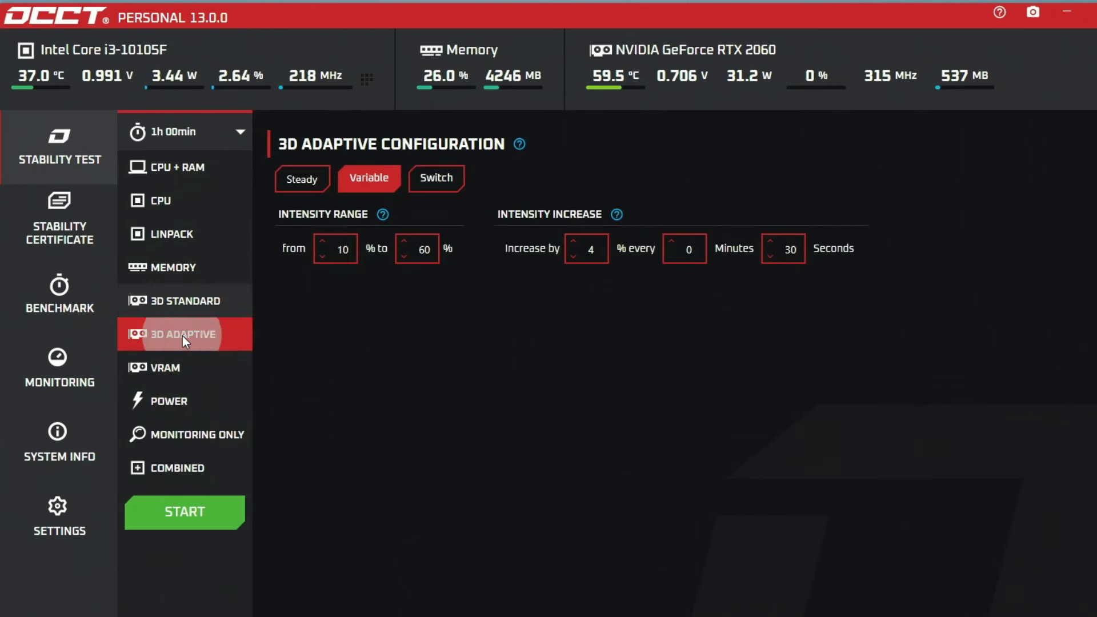
{"action": "left_click", "coordinate": [184, 302]}
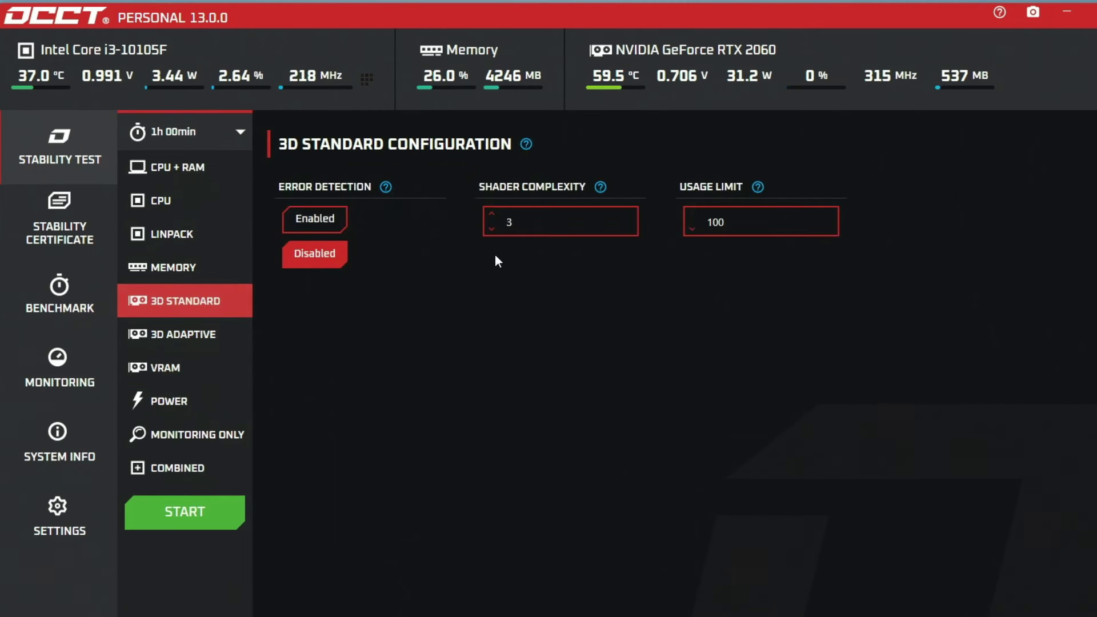
{"action": "left_click", "coordinate": [492, 218]}
{"action": "left_click", "coordinate": [491, 217]}
{"action": "left_click", "coordinate": [490, 216]}
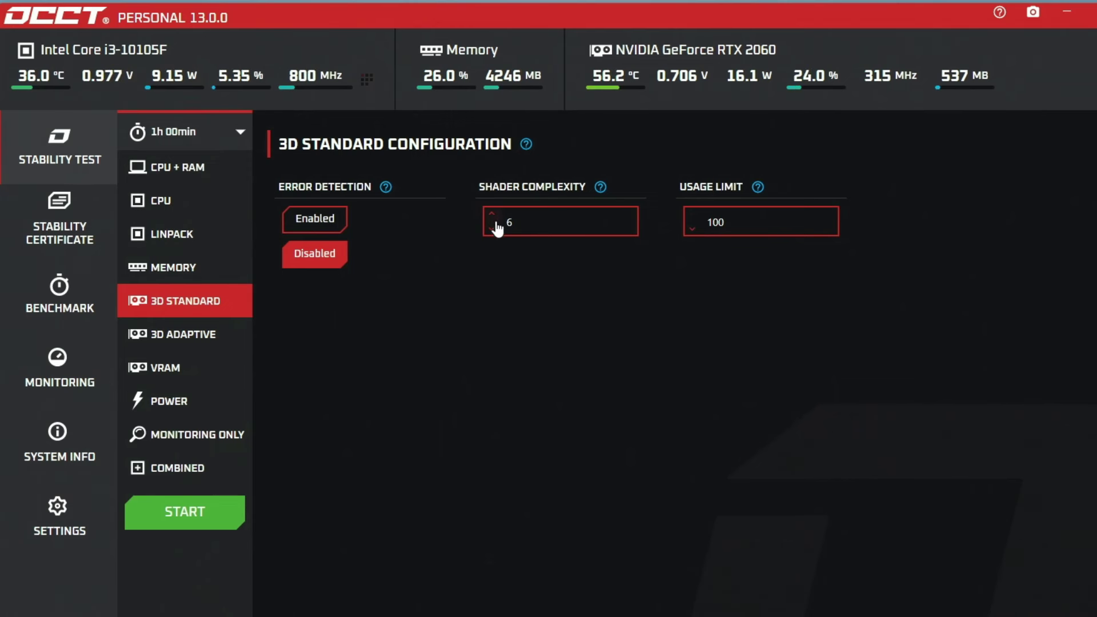
{"action": "left_click", "coordinate": [491, 230]}
{"action": "left_click", "coordinate": [491, 230]}
{"action": "left_click", "coordinate": [490, 230]}
Set the 3D Adaptive test's upper intensity limit to 70% and the VRAM test's memory to 90%
{"action": "left_click", "coordinate": [197, 337]}
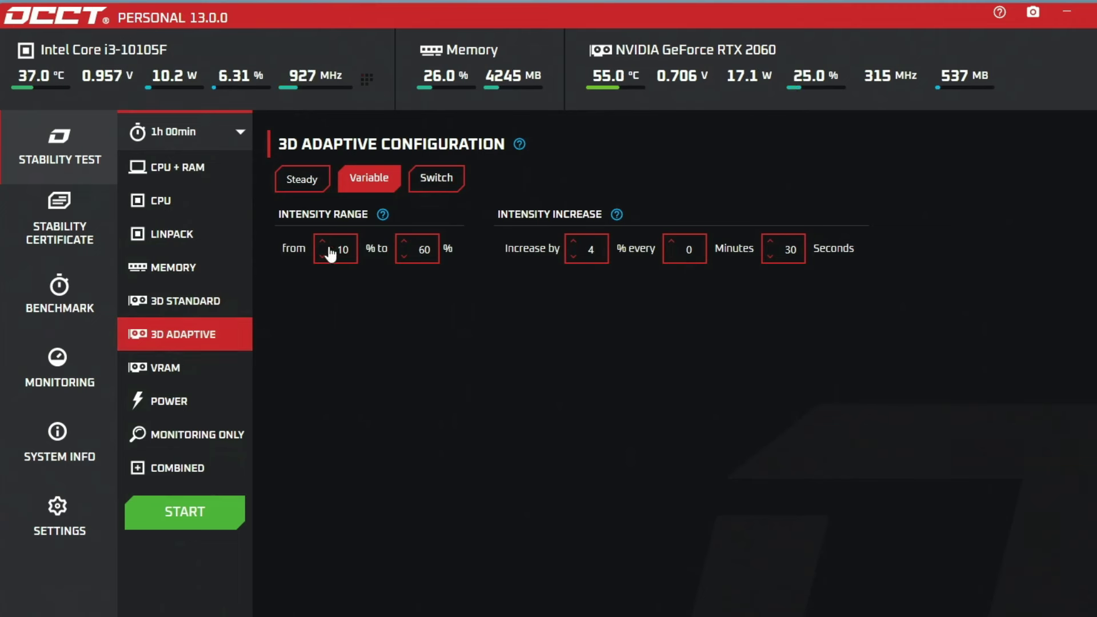
{"action": "double_click", "coordinate": [422, 250]}
{"action": "type", "text": "70"}
{"action": "left_click", "coordinate": [171, 367]}
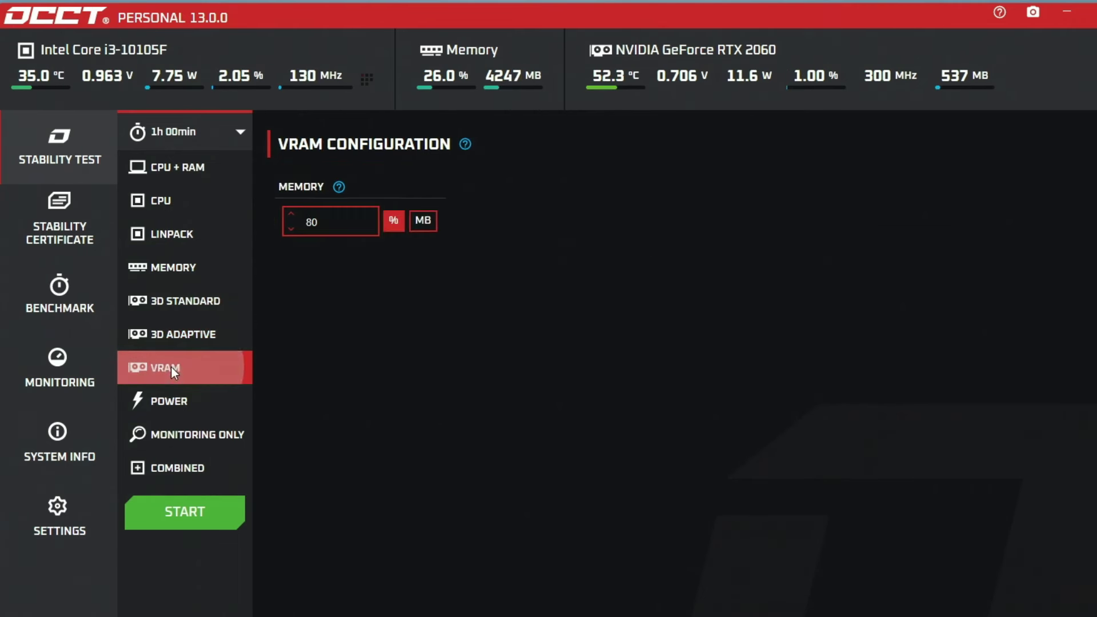
{"action": "left_click_drag", "start_coordinate": [321, 222], "coordinate": [304, 222]}
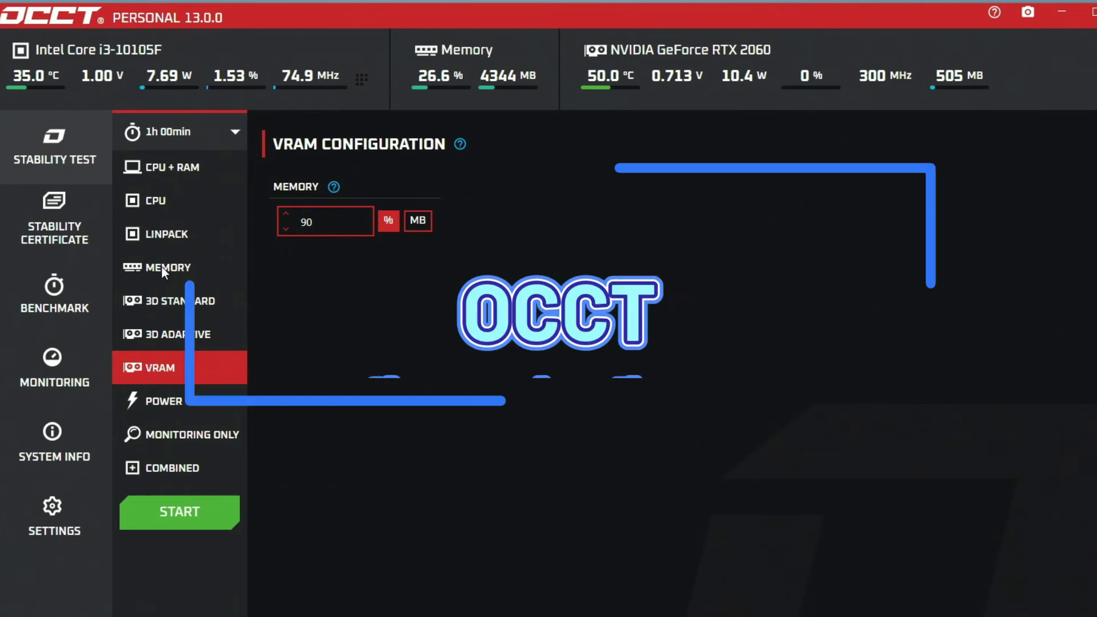
Start the Memory test with 95% memory and the instruction set and threads on Auto
{"action": "left_click", "coordinate": [162, 267]}
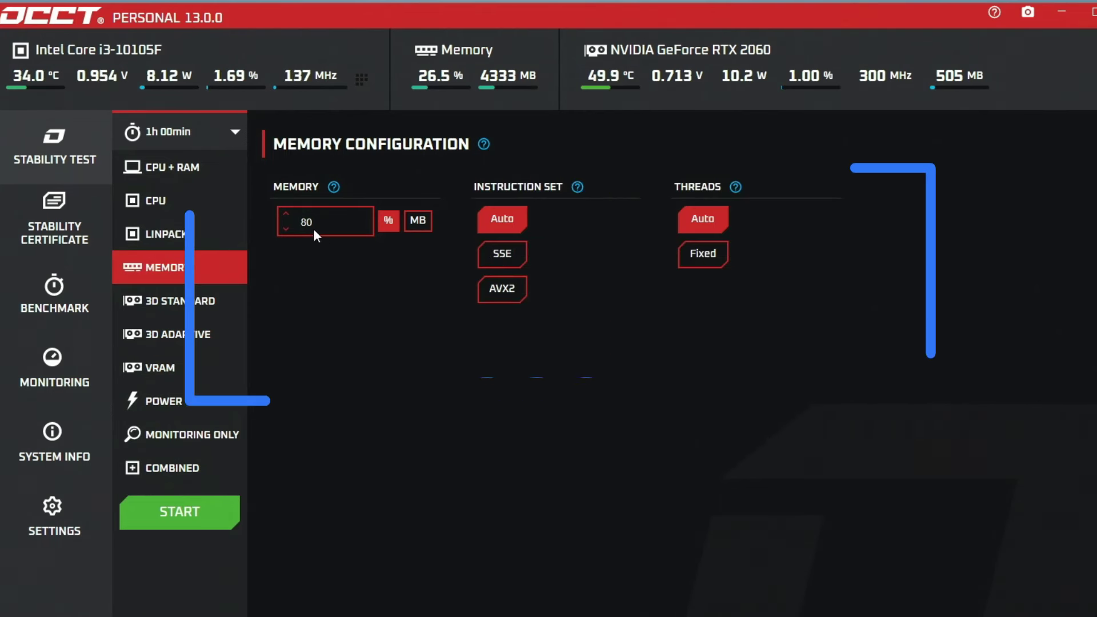
{"action": "scroll", "coordinate": [287, 215], "scroll_direction": "up", "scroll_amount": 9}
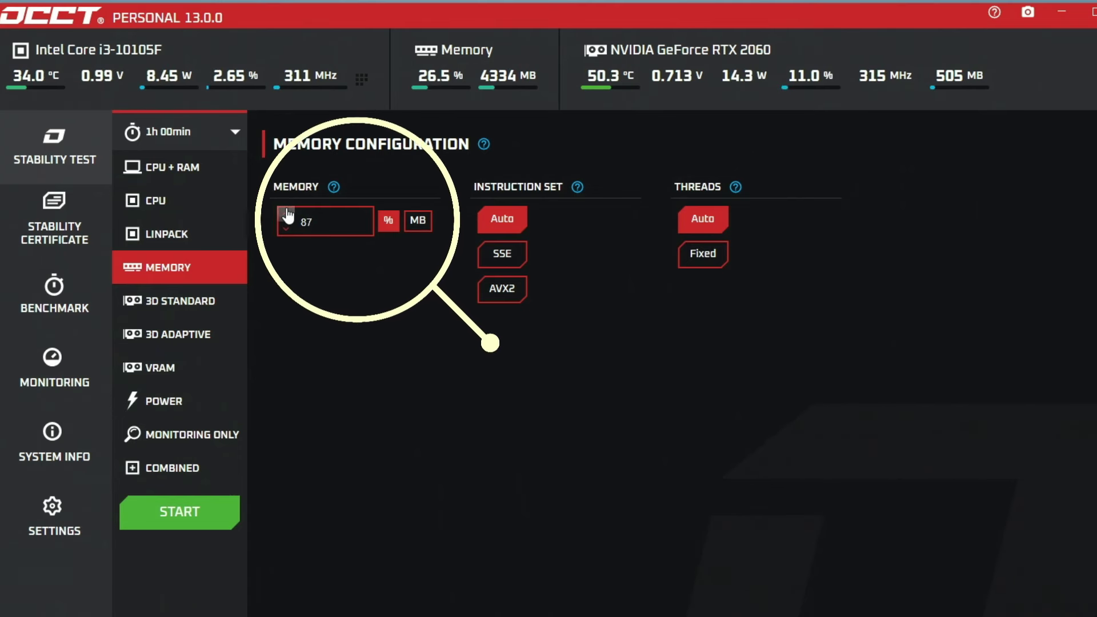
{"action": "scroll", "coordinate": [287, 215], "scroll_direction": "up", "scroll_amount": 3}
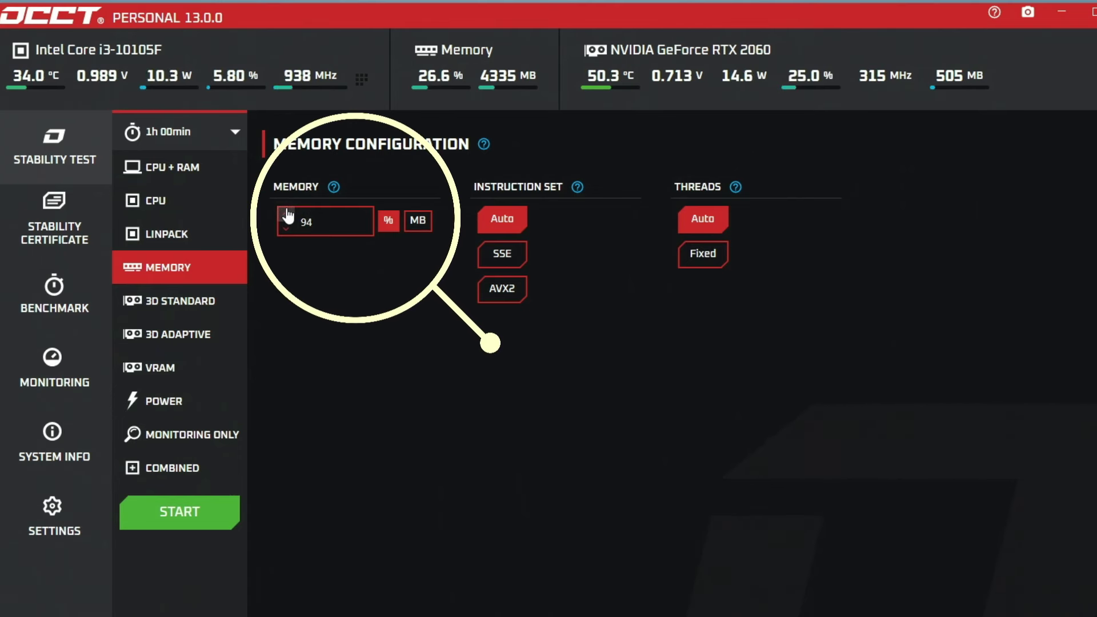
{"action": "left_click", "coordinate": [197, 514]}
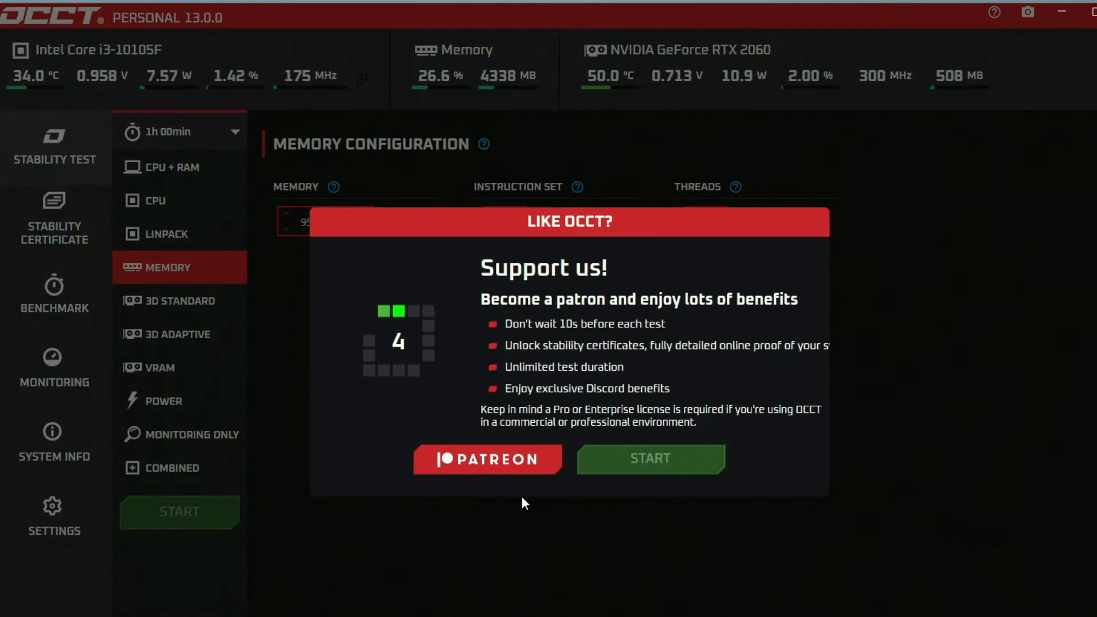
{"action": "left_click", "coordinate": [620, 467]}
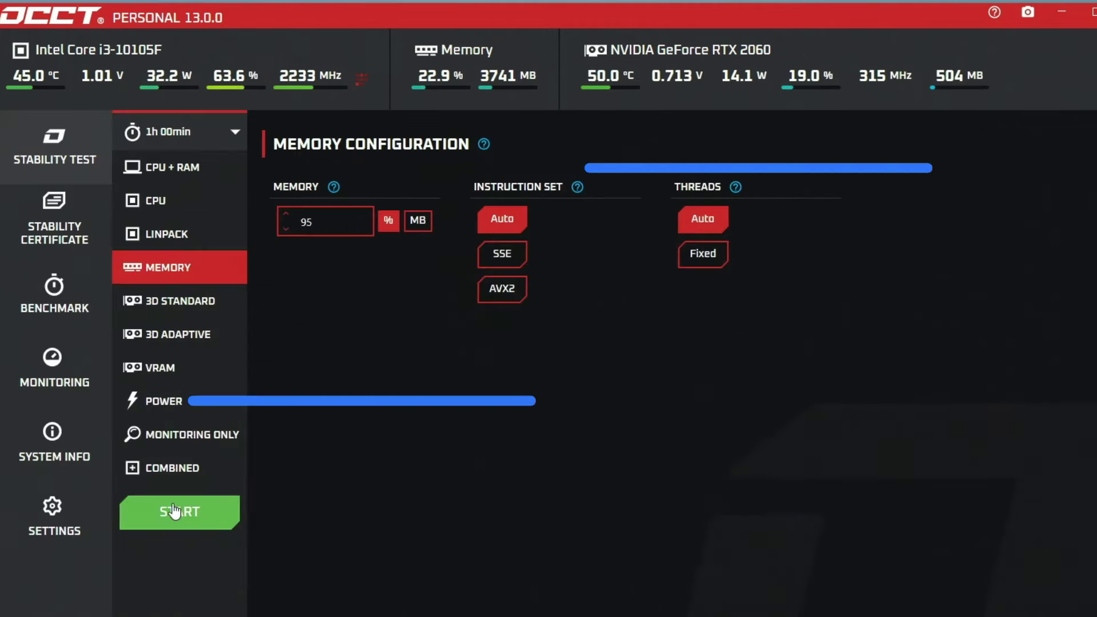
Start the Power test with the instruction set on Auto
{"action": "left_click", "coordinate": [179, 401]}
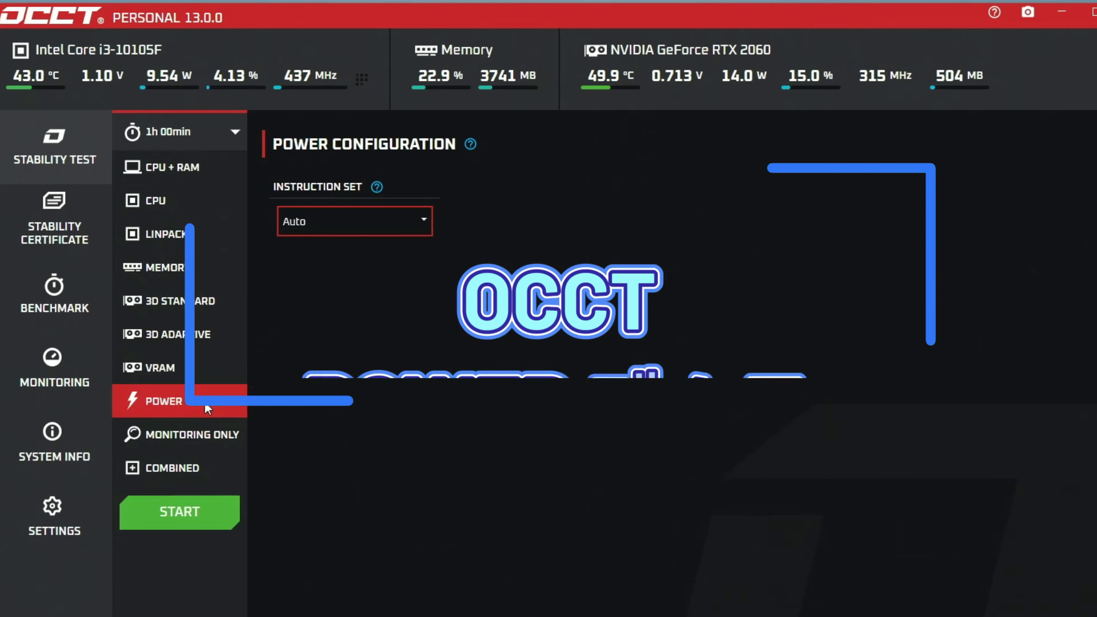
{"action": "left_click", "coordinate": [219, 524]}
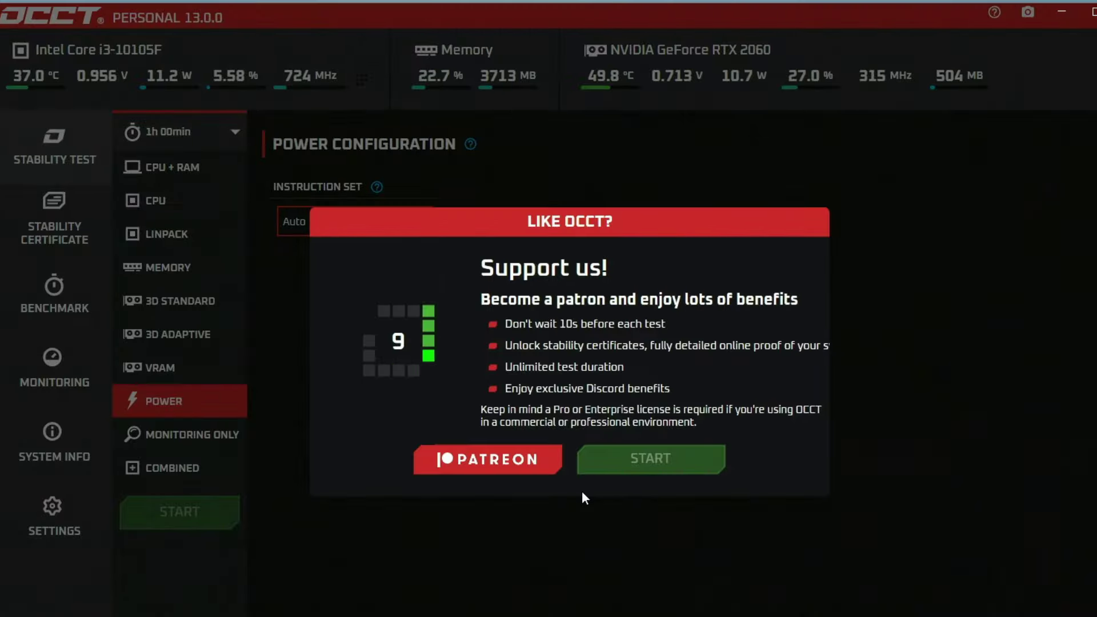
{"action": "left_click", "coordinate": [615, 469]}
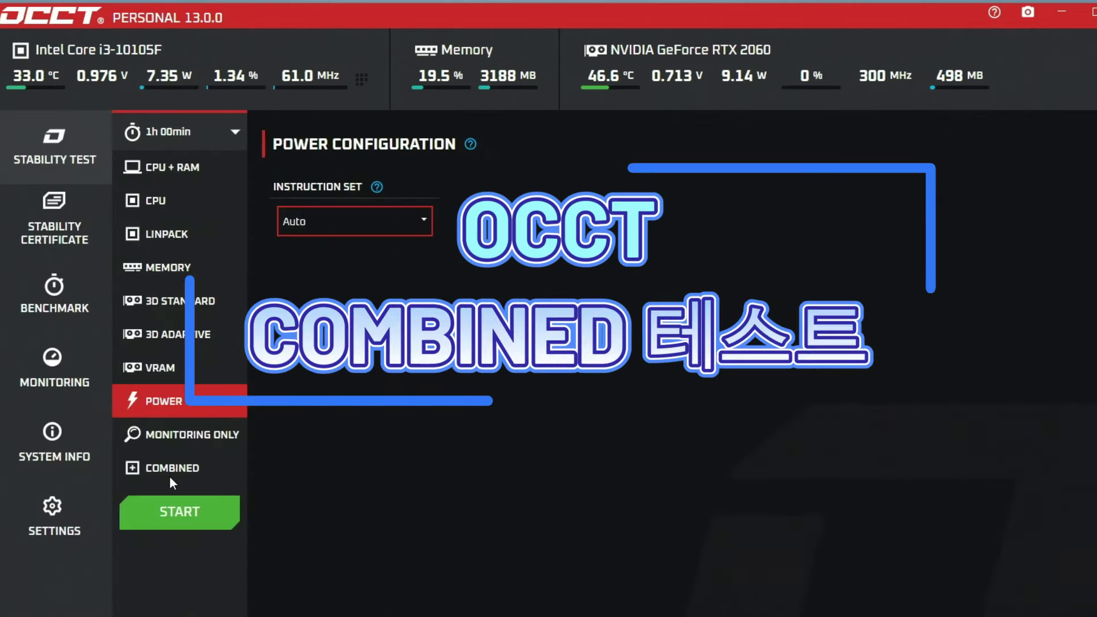
Start a Combined test with CPU + RAM deselected and Linpack, Memory, 3D Adaptive and VRAM included
{"action": "left_click", "coordinate": [173, 467]}
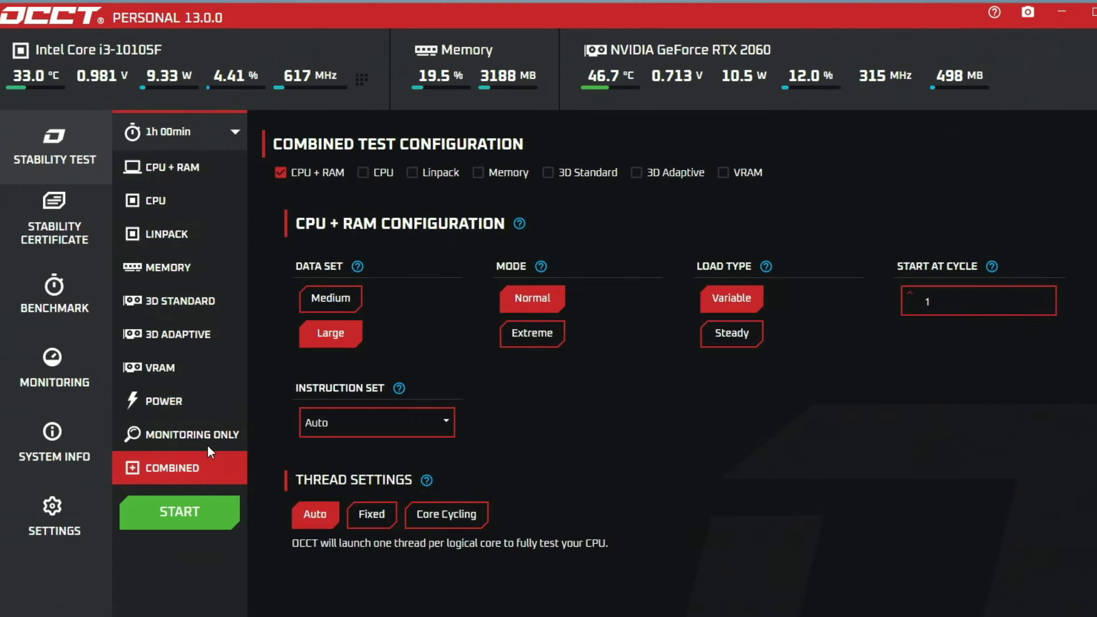
{"action": "left_click", "coordinate": [280, 172]}
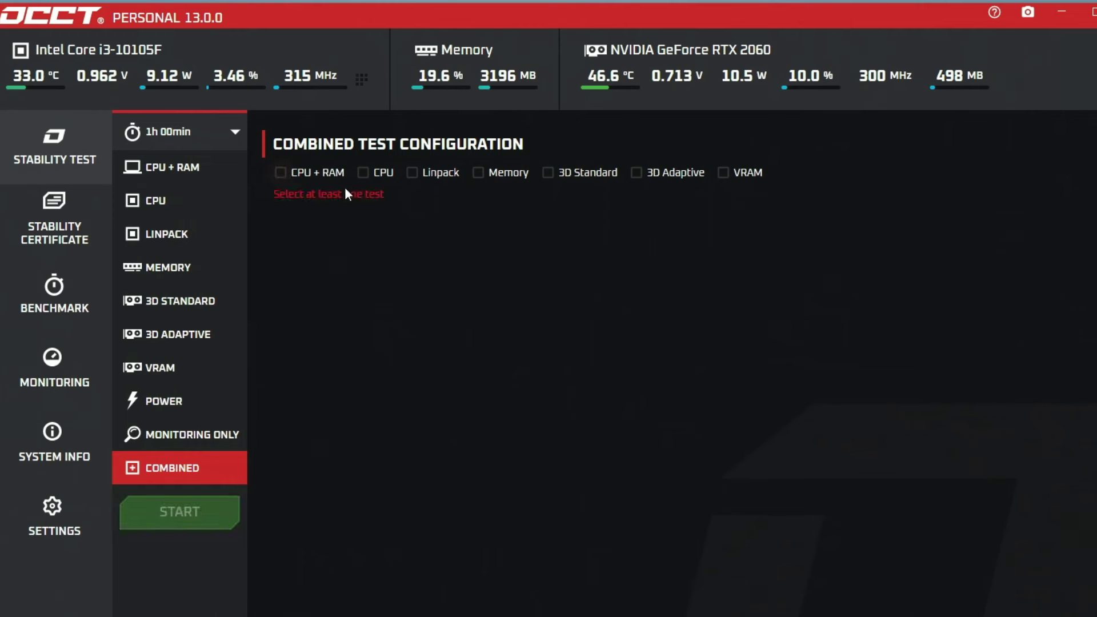
{"action": "left_click", "coordinate": [412, 172]}
{"action": "left_click", "coordinate": [479, 172]}
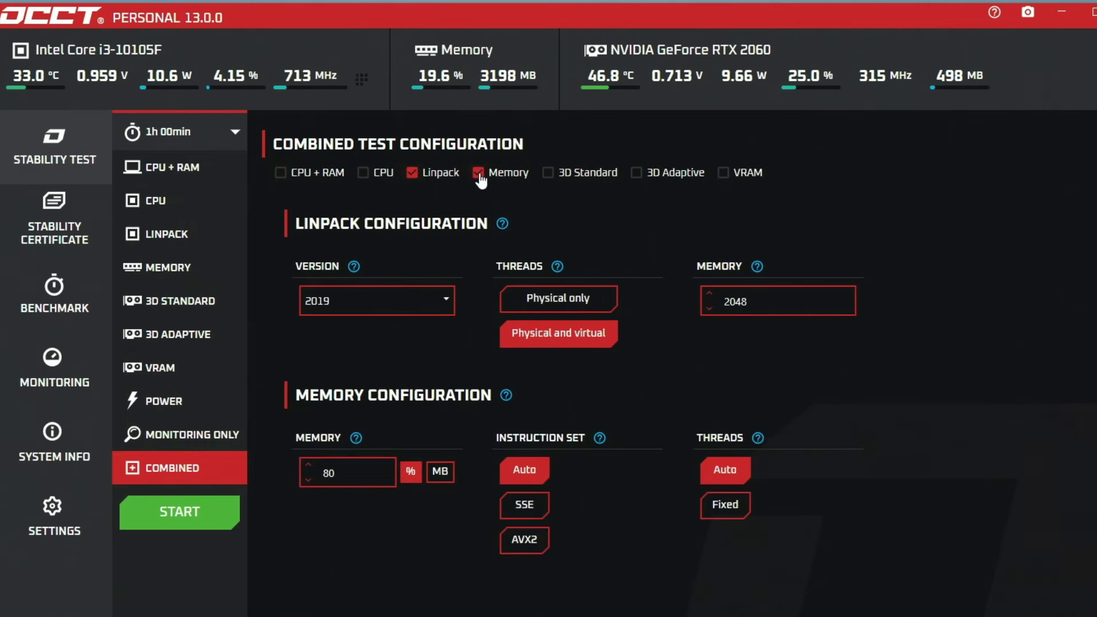
{"action": "left_click", "coordinate": [636, 172]}
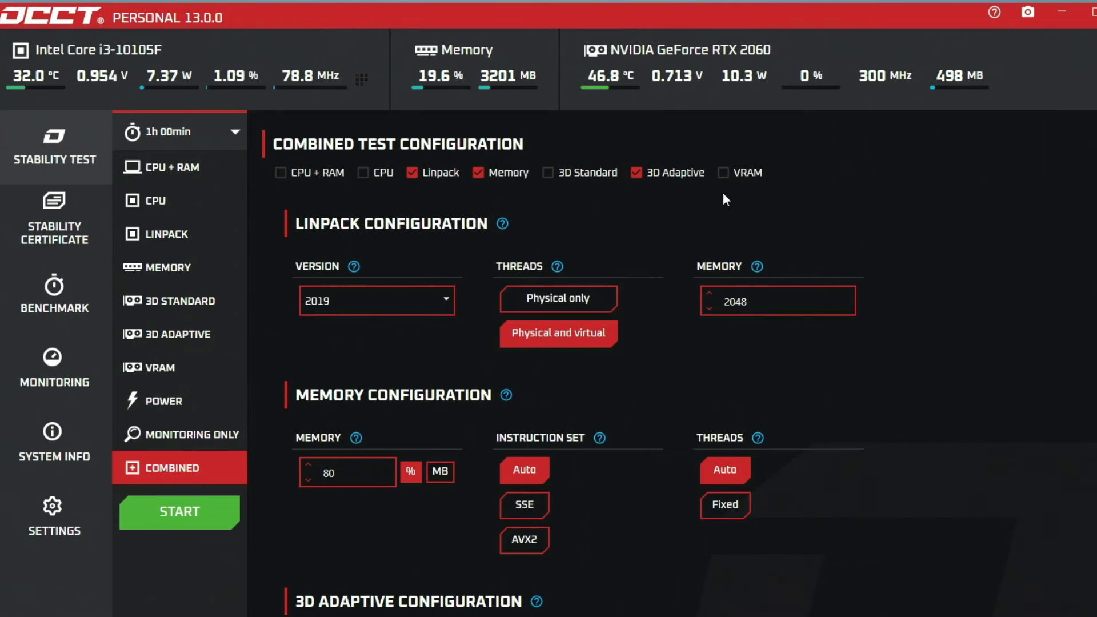
{"action": "left_click", "coordinate": [728, 174]}
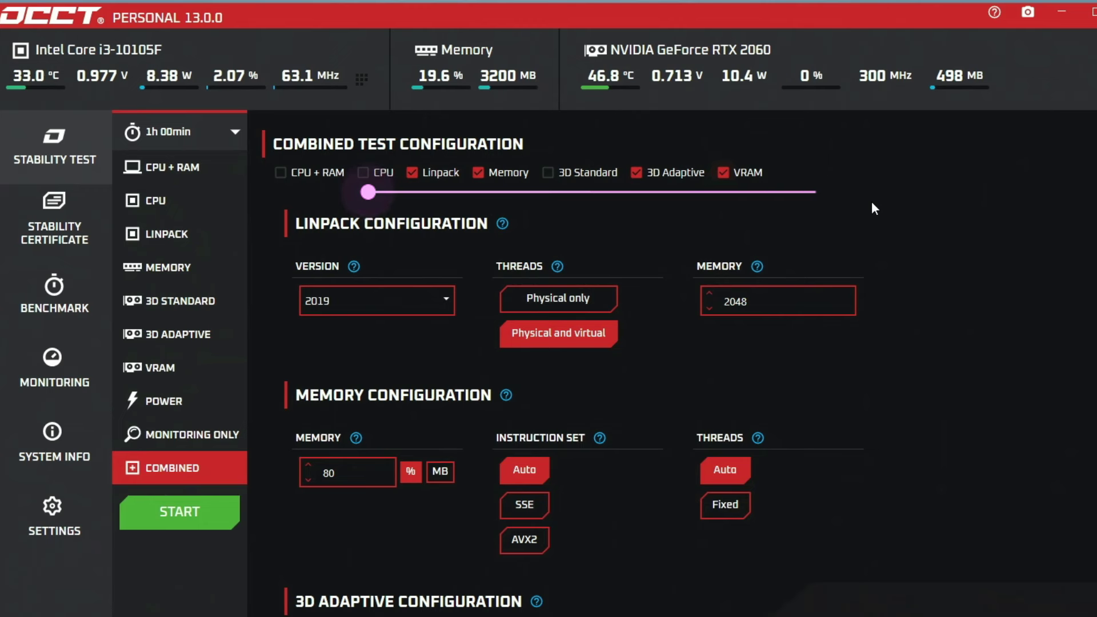
{"action": "left_click", "coordinate": [231, 518]}
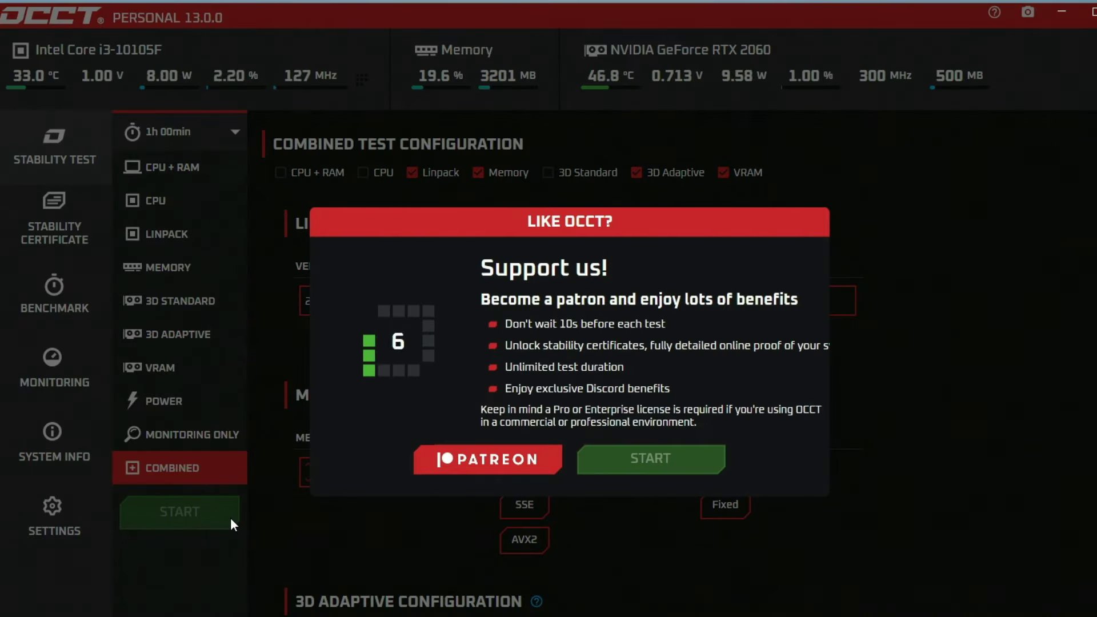
{"action": "left_click", "coordinate": [611, 460]}
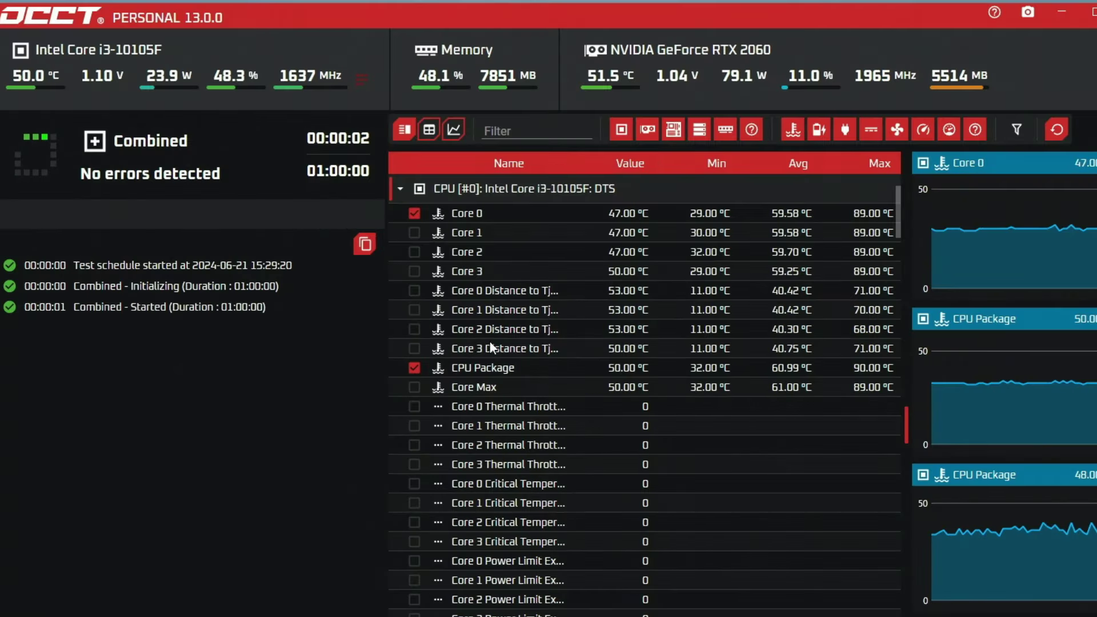